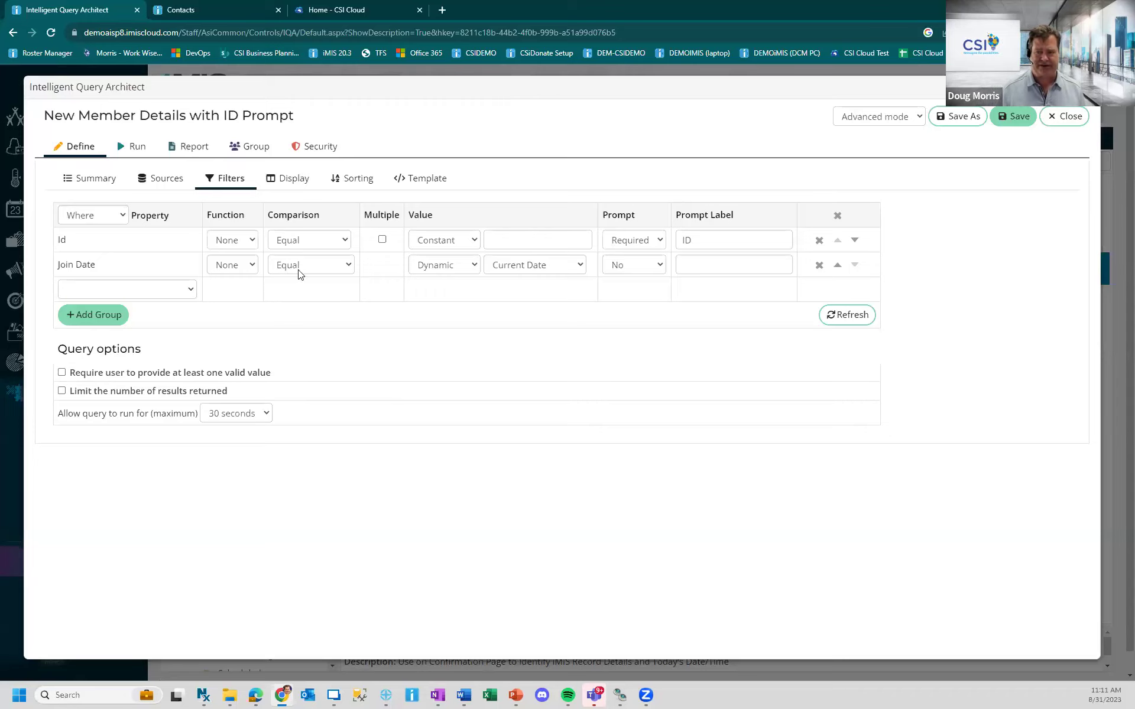
- Review the Display columns and paste dbo.asi_GetAppDatetime() from CurrentDateTime into a Notepad note
click(293, 179)
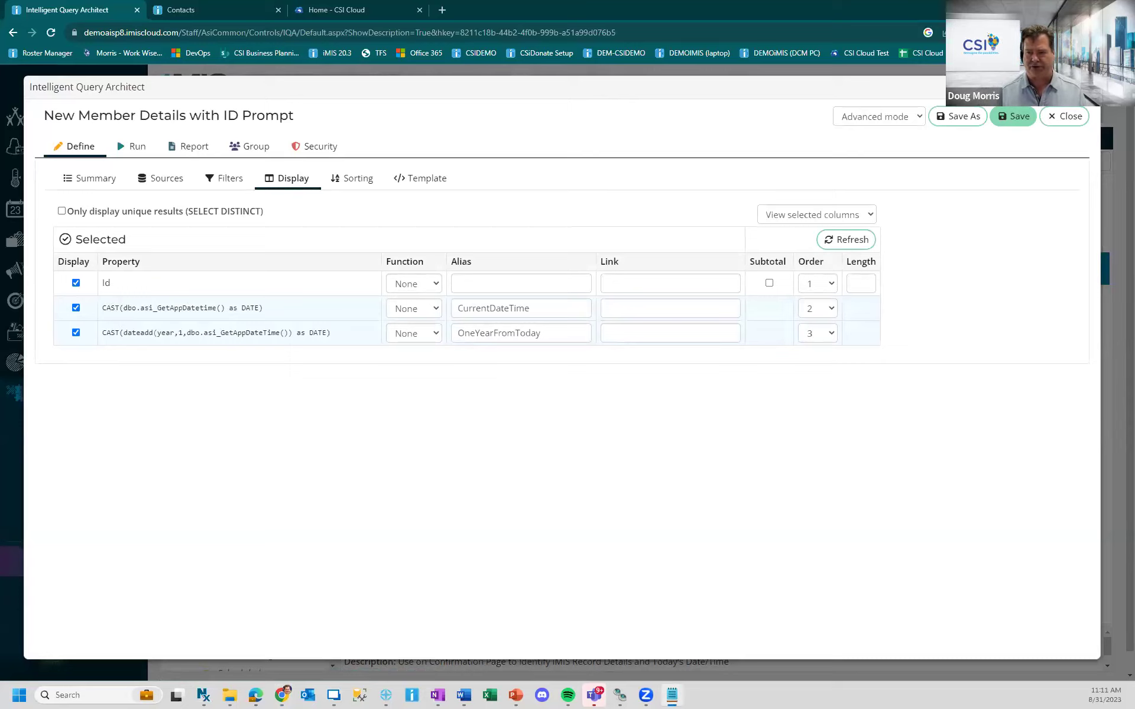
drag(124, 307, 229, 317)
key(ctrl+c)
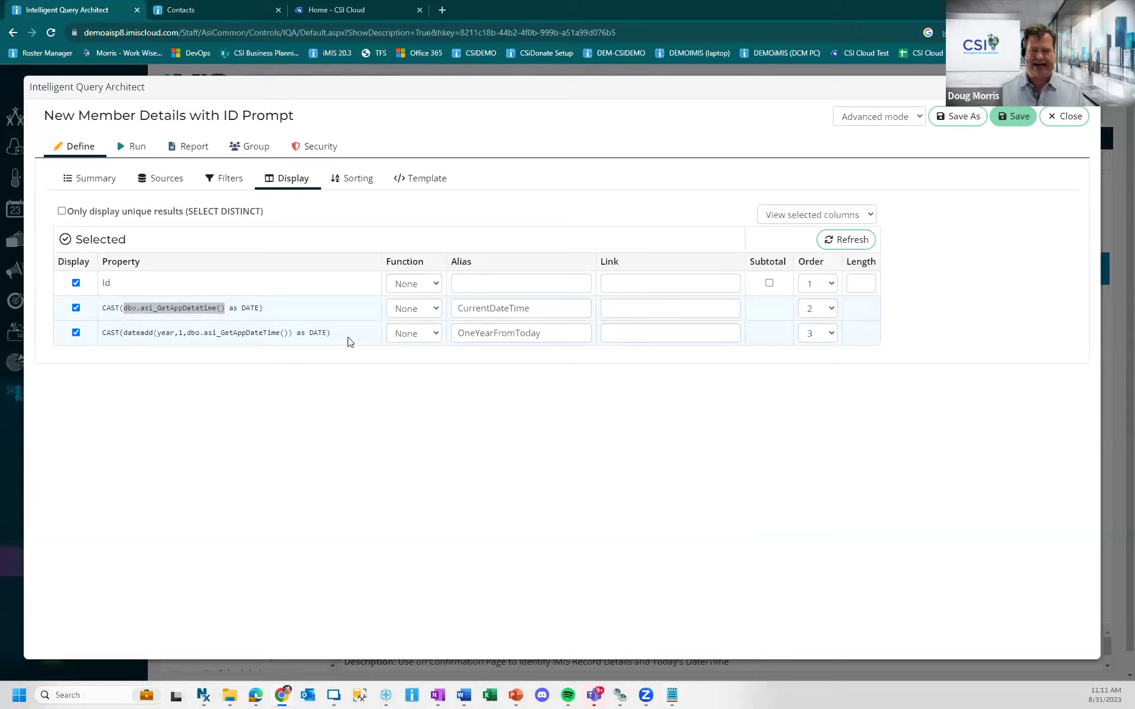
key(alt+Tab)
key(ctrl+v)
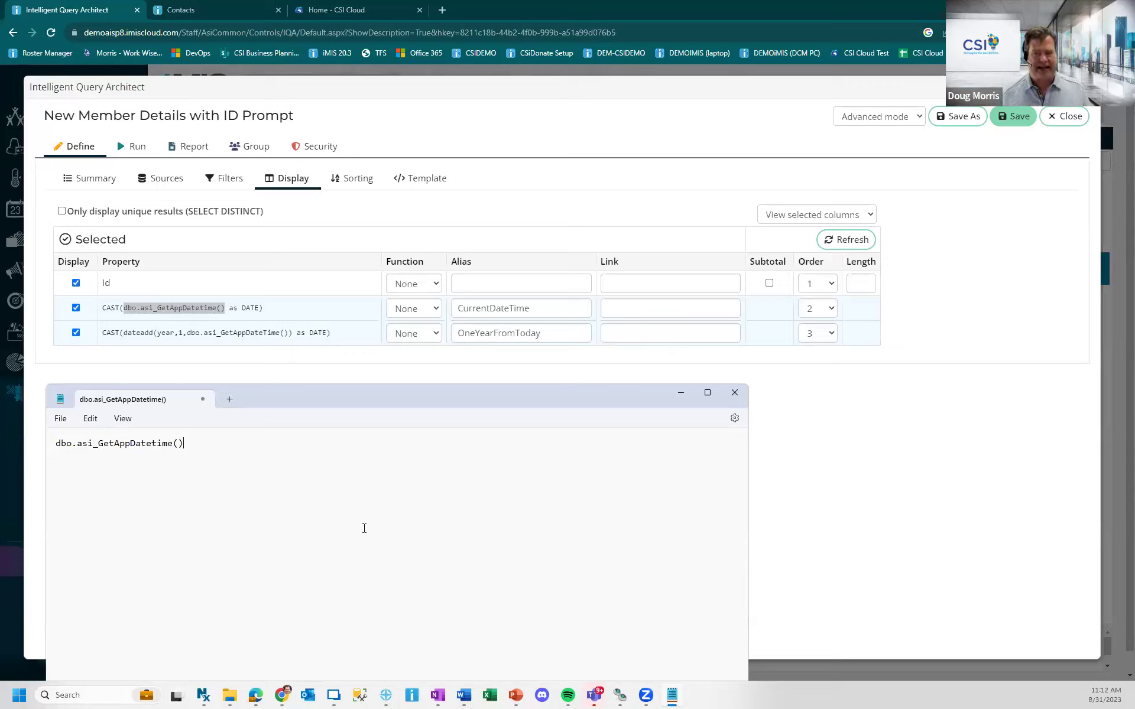
- Wrap the function as CAST(DATEADD(YEAR,1,dbo.asi_GetAppDatetime()) as DATE) in Notepad
key(ctrl+a)
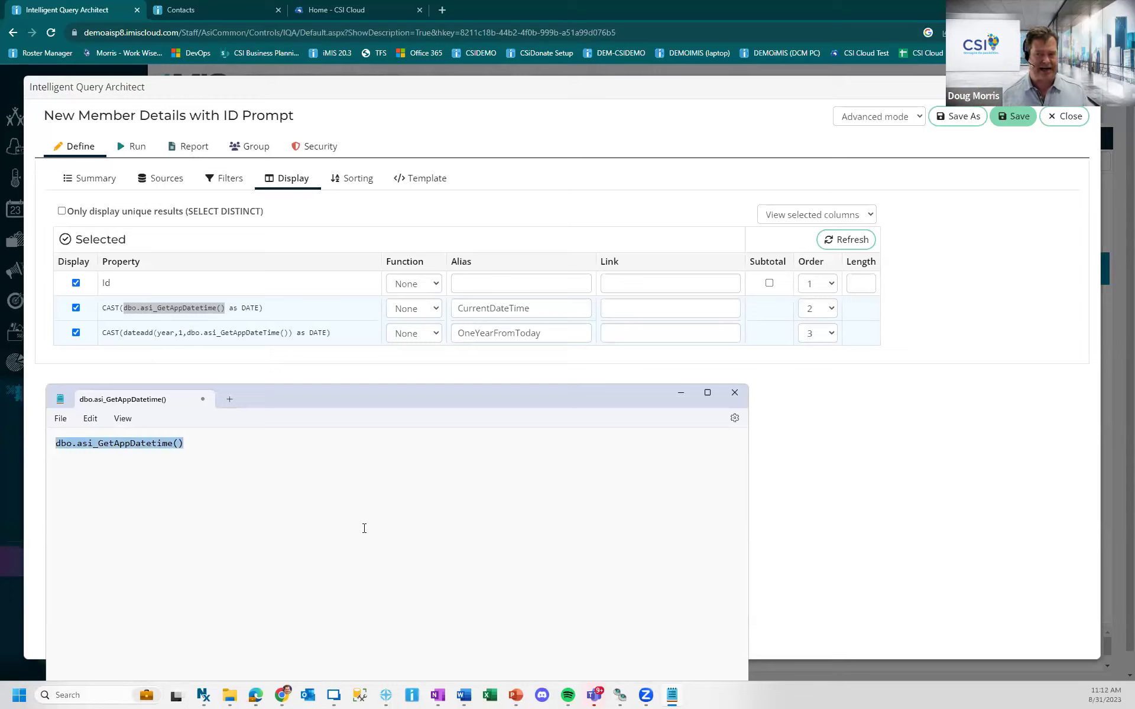
key(Left)
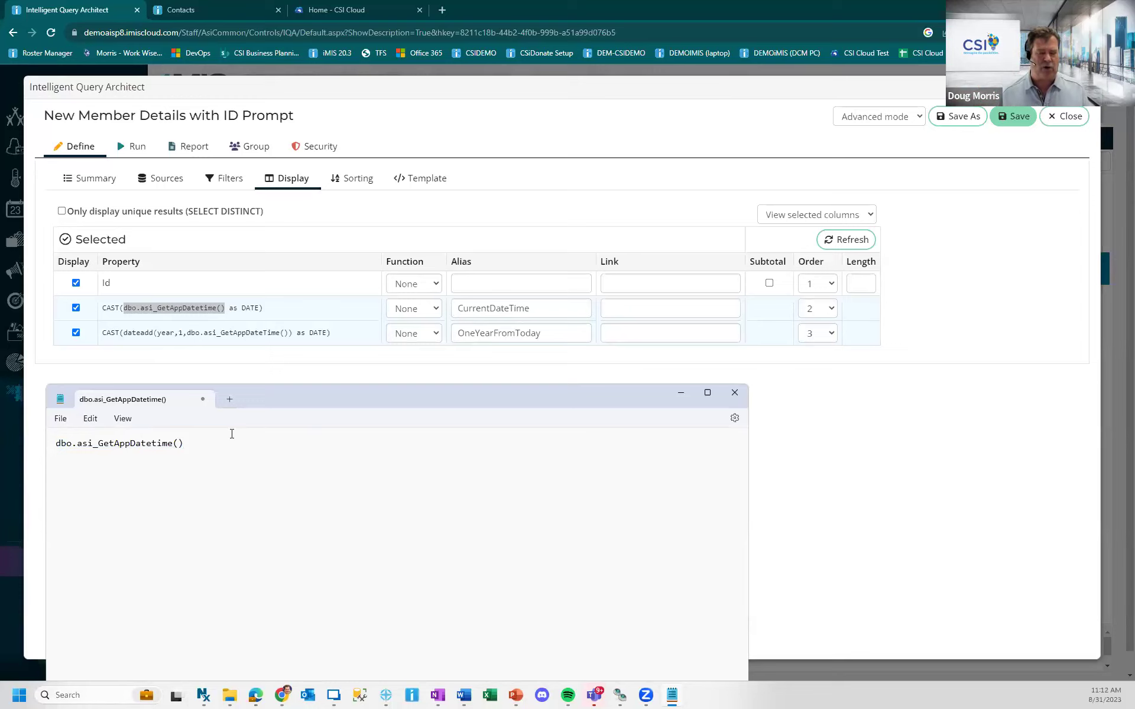
text(CAST()
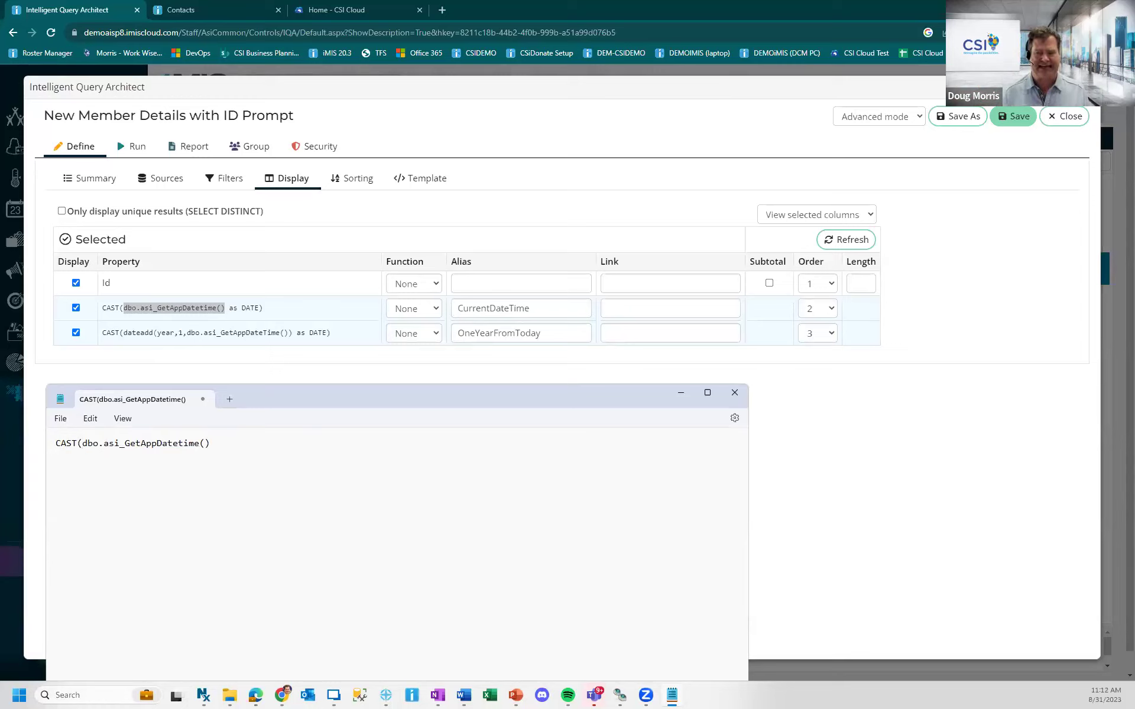
text( as DATE))
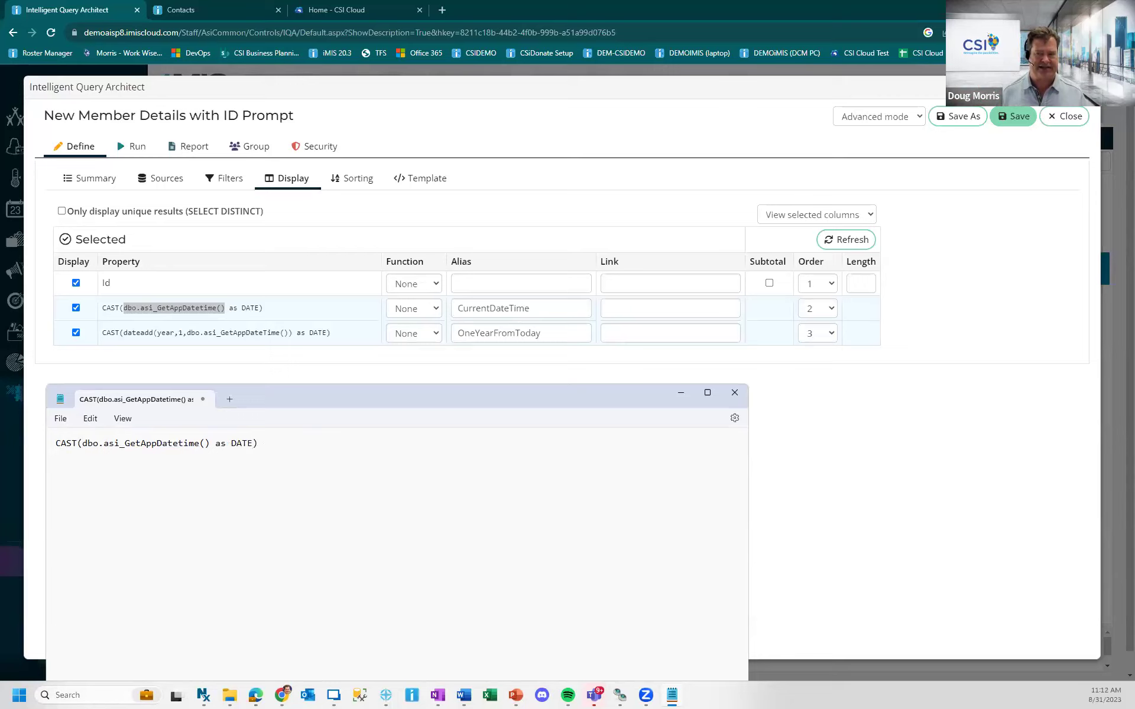
key(ctrl+a)
click(56, 455)
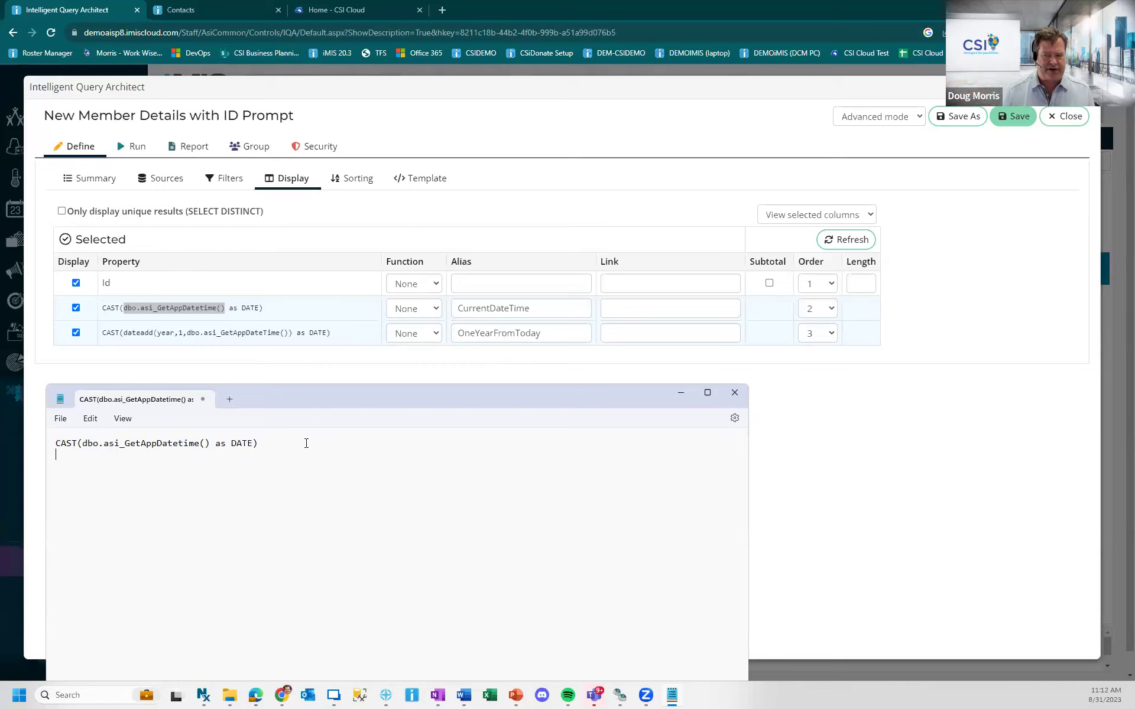
key(ctrl+a)
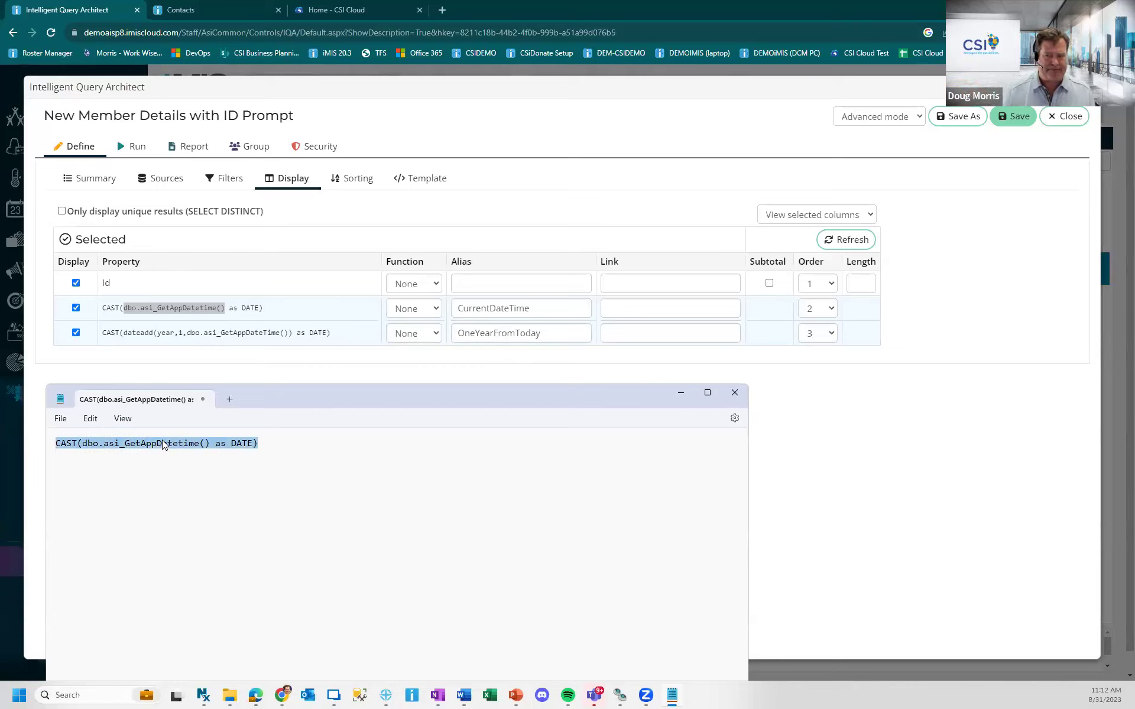
click(163, 443)
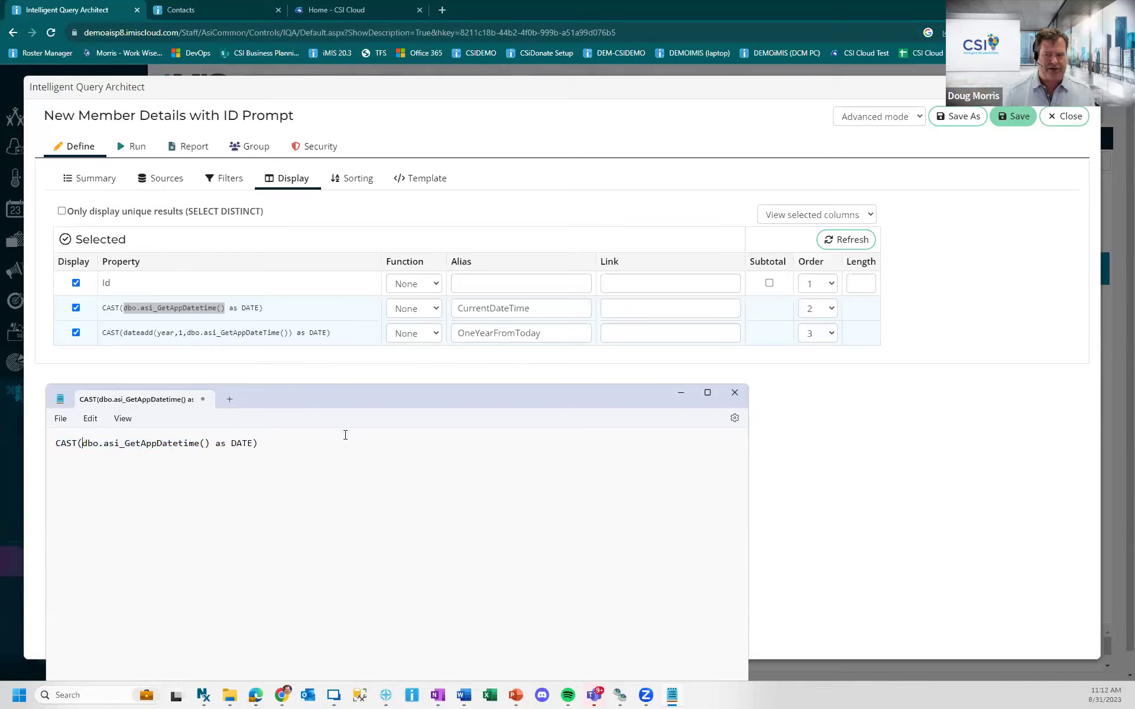
text(DATEADD)
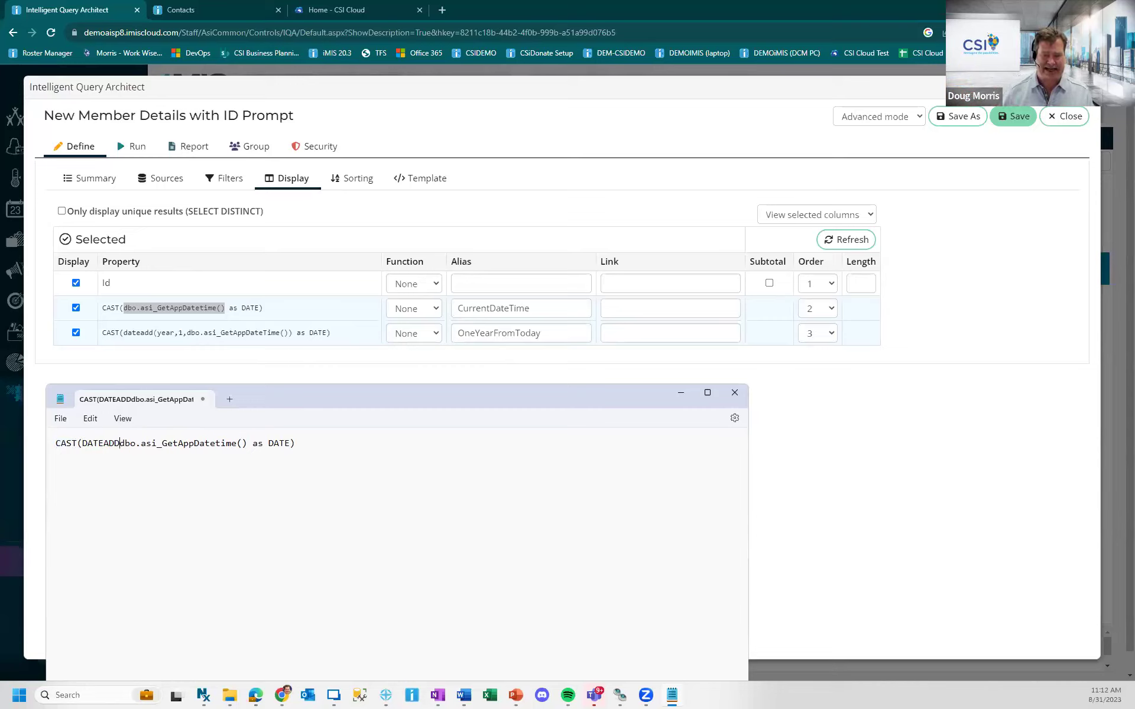
text(()
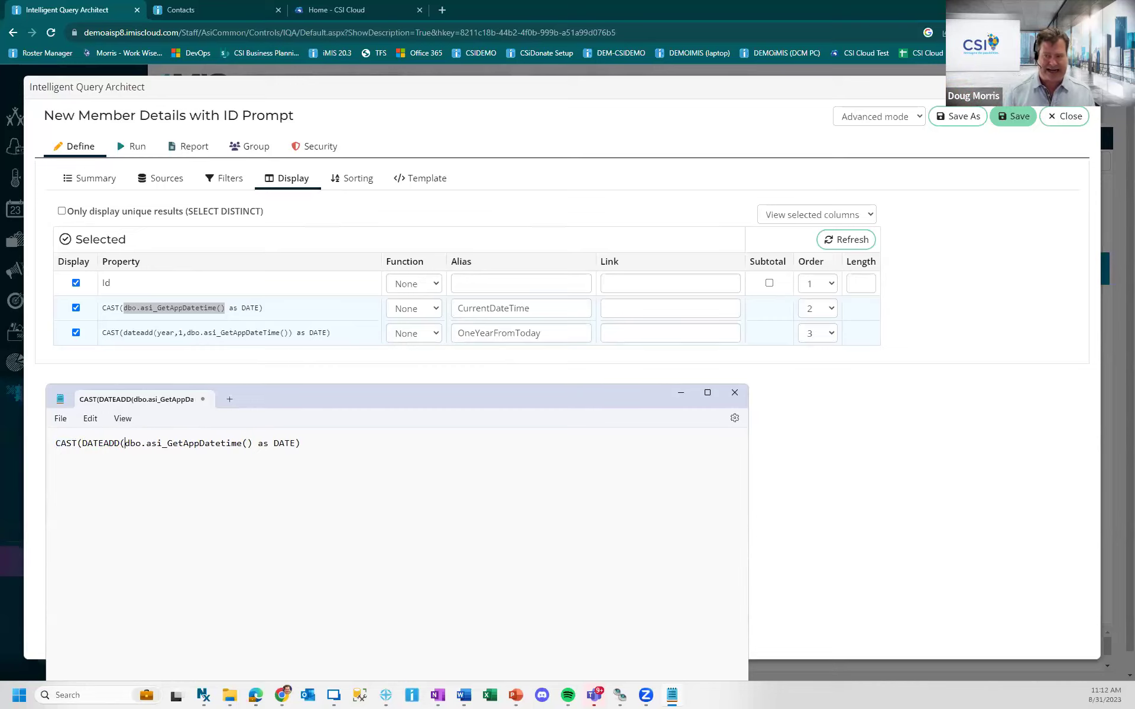
text(YEAR,1)
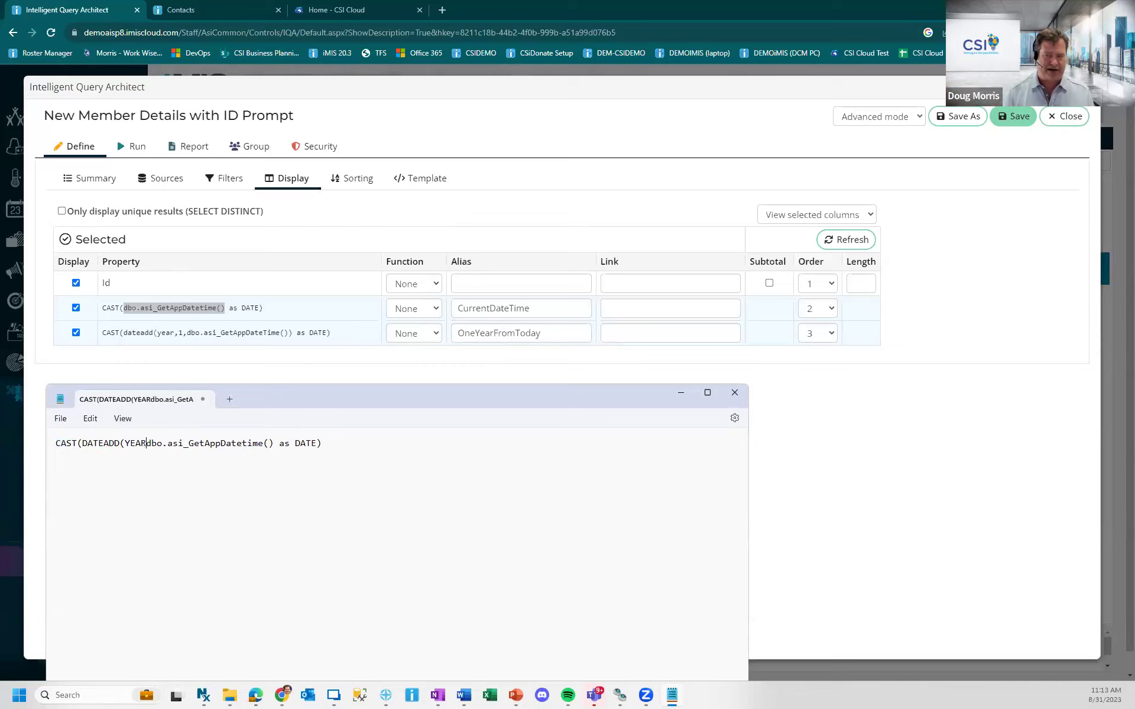
text(,)
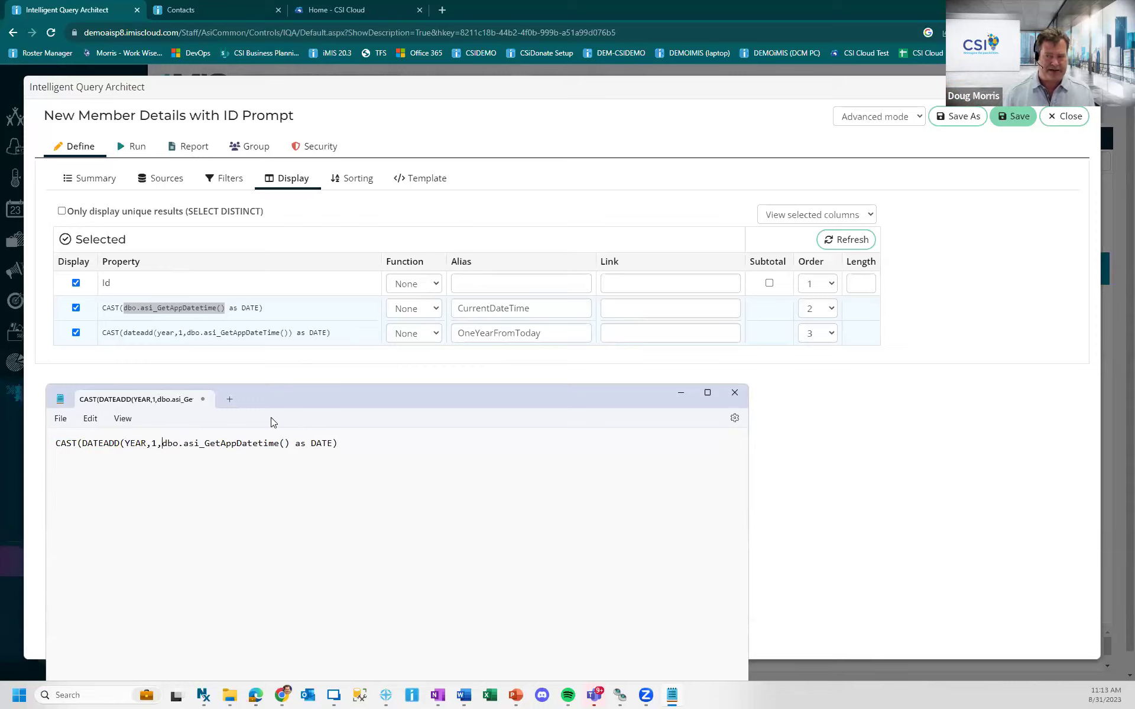
click(289, 443)
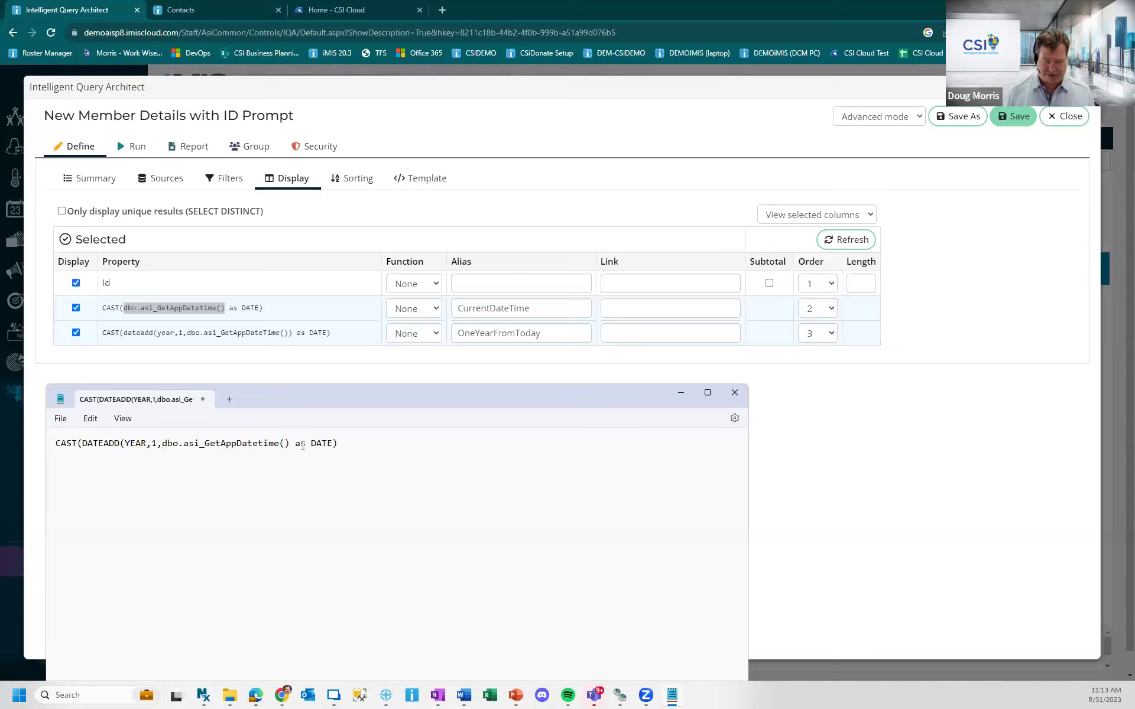
text())
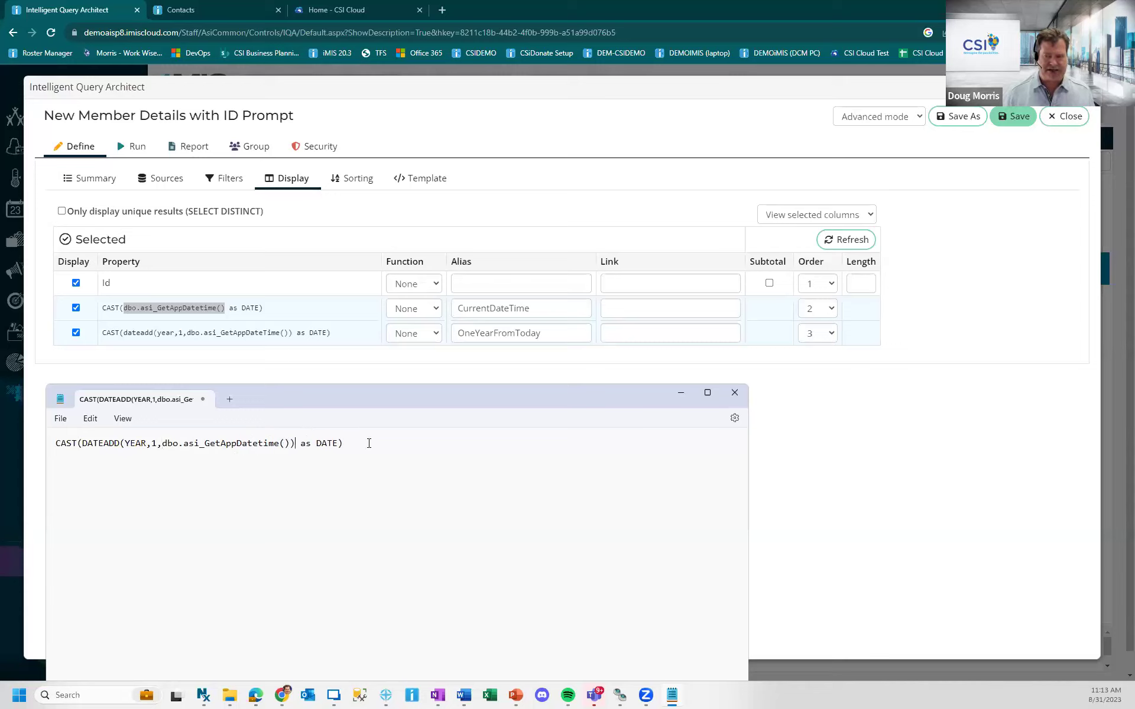
key(ctrl+a)
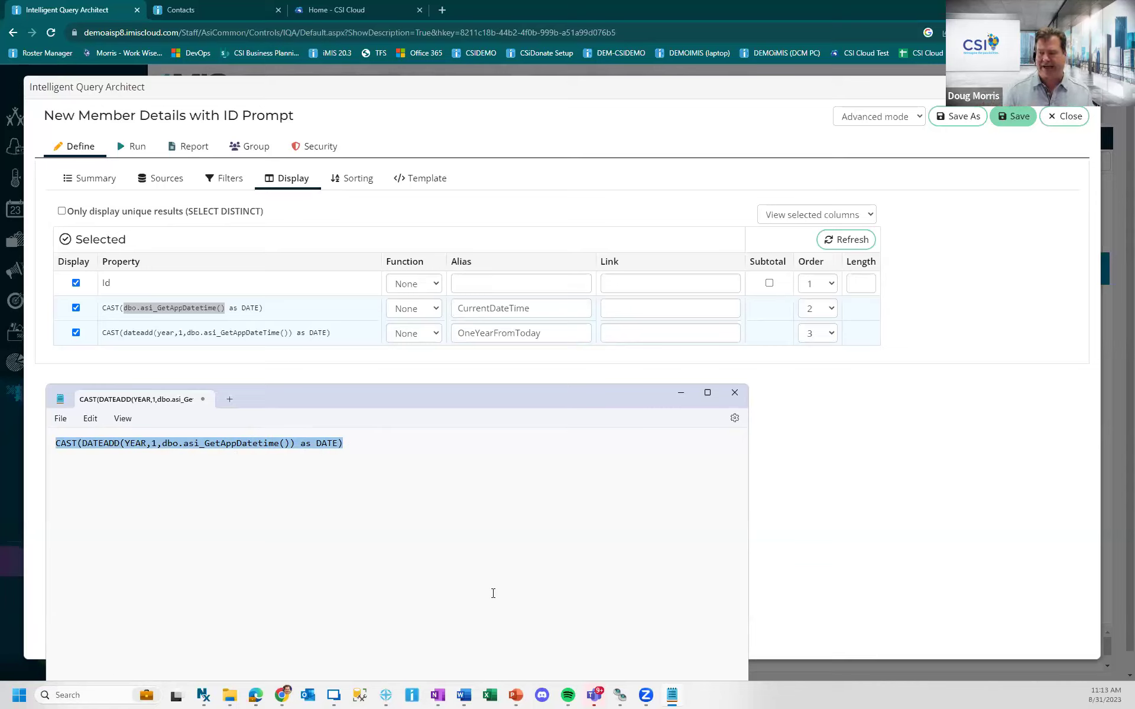
- Set Notepad aside and bring up the query's Run view with the ID prompt ready
click(680, 392)
click(137, 147)
click(173, 188)
- Run the query for ID 150, see no records, and close back to the Demo folder
text(150)
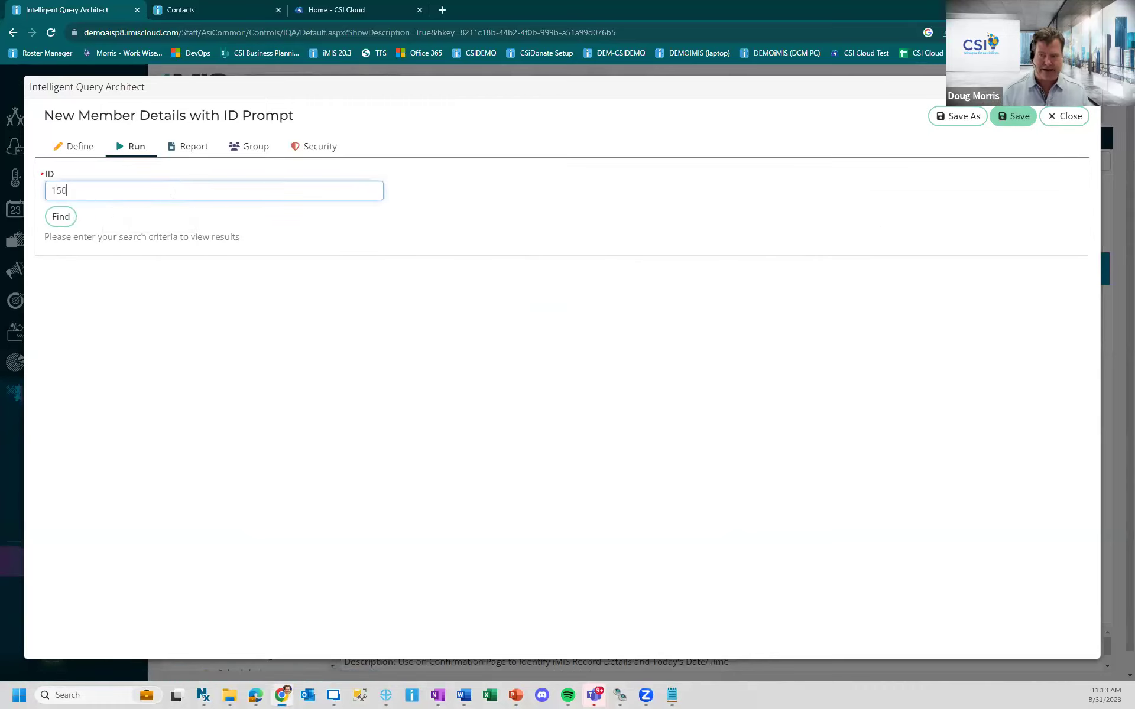
click(62, 219)
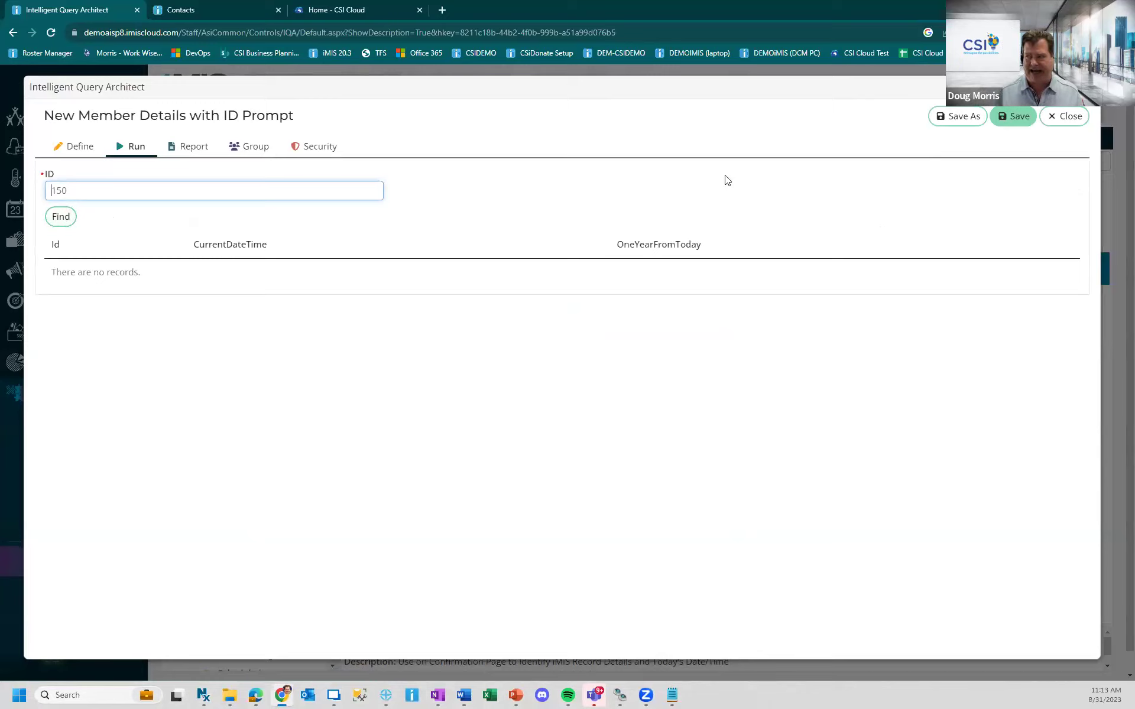
click(1065, 116)
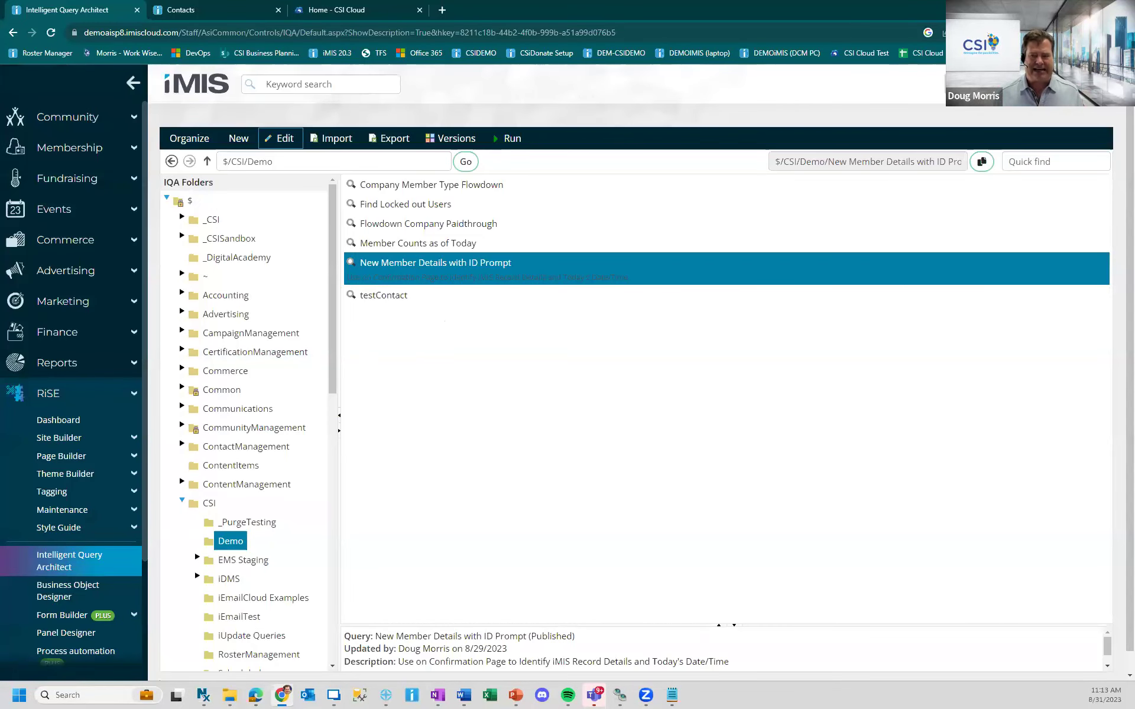
- Open the iUpdate app from the Home - CSI Cloud dashboard
click(347, 10)
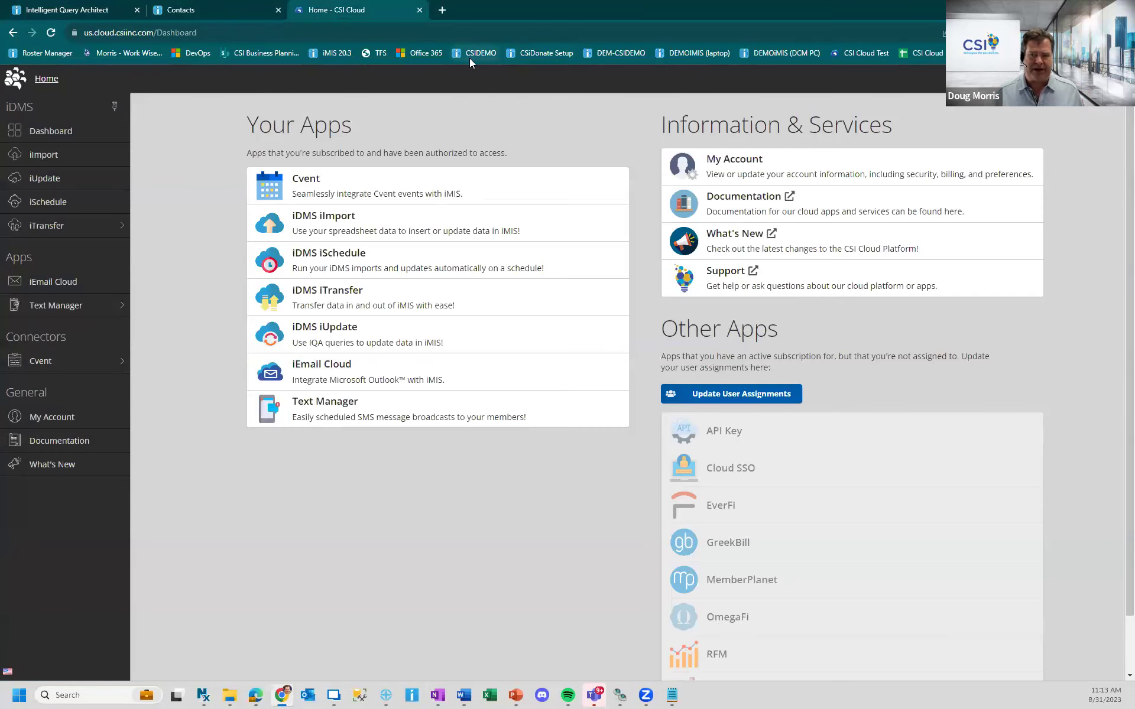
click(45, 179)
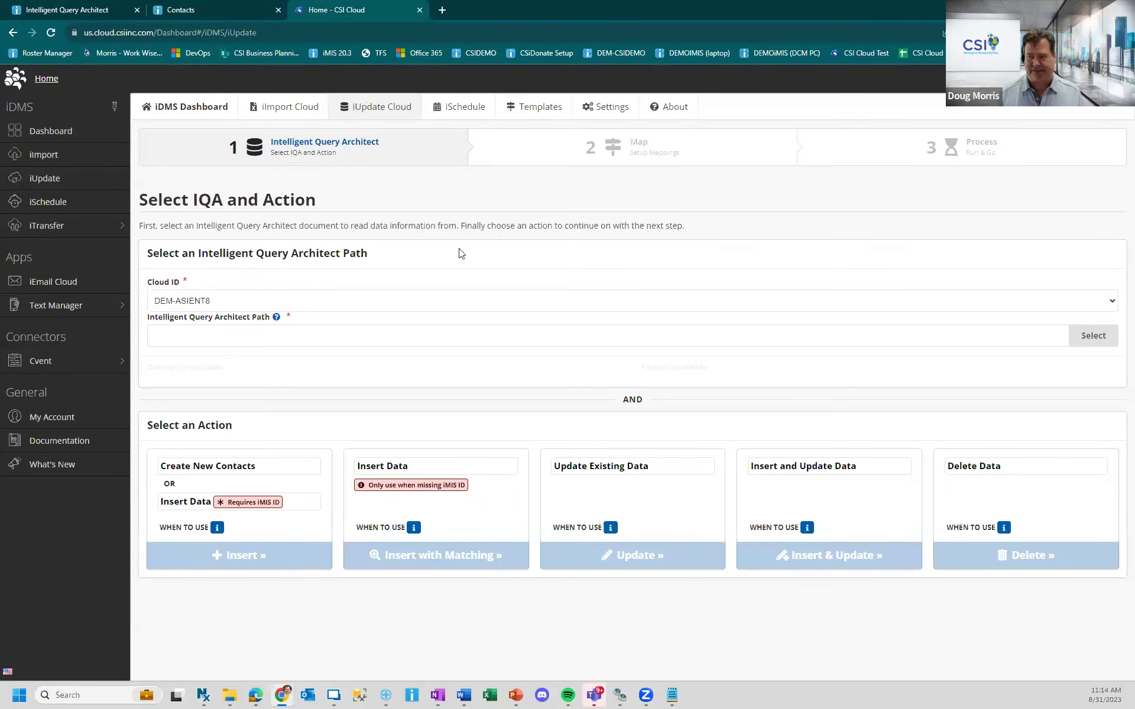
- Select CSI > Demo > New Member Details with ID Prompt as the iUpdate source IQA
click(1089, 337)
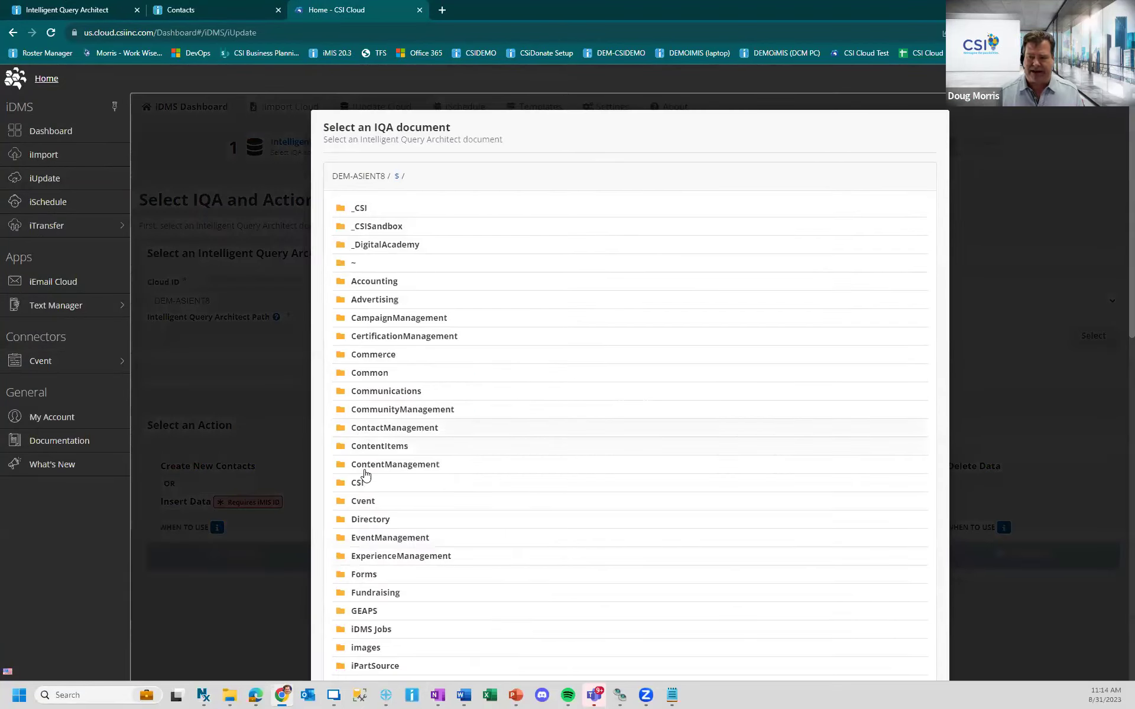
click(354, 488)
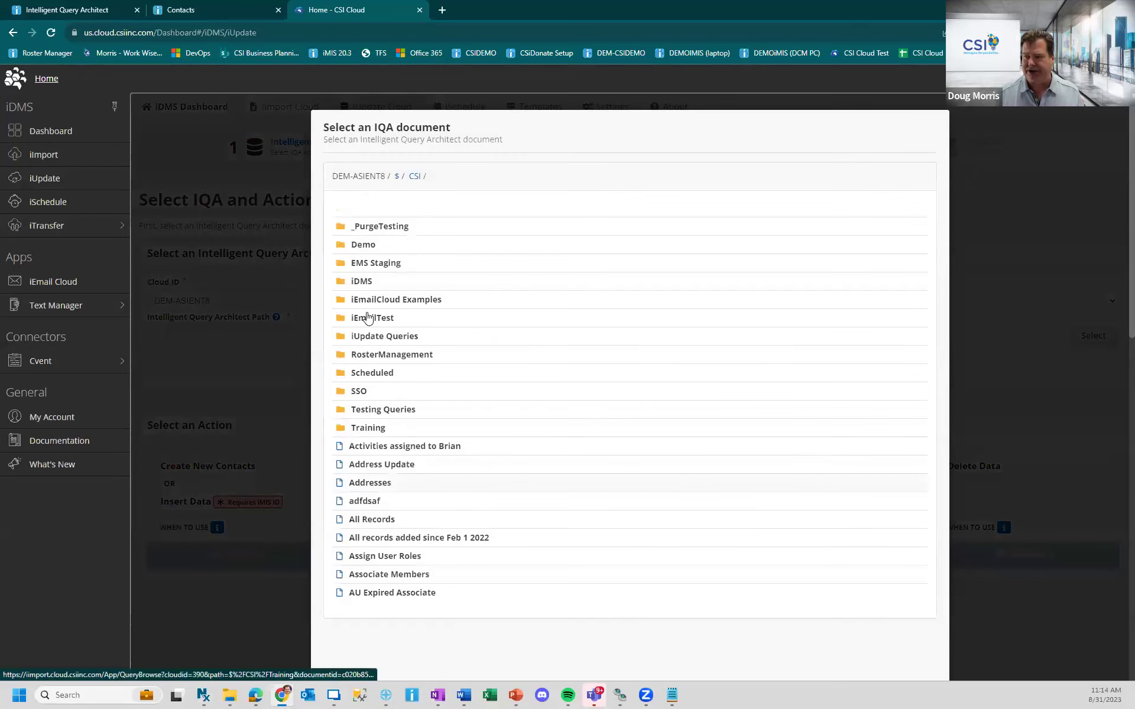
click(368, 245)
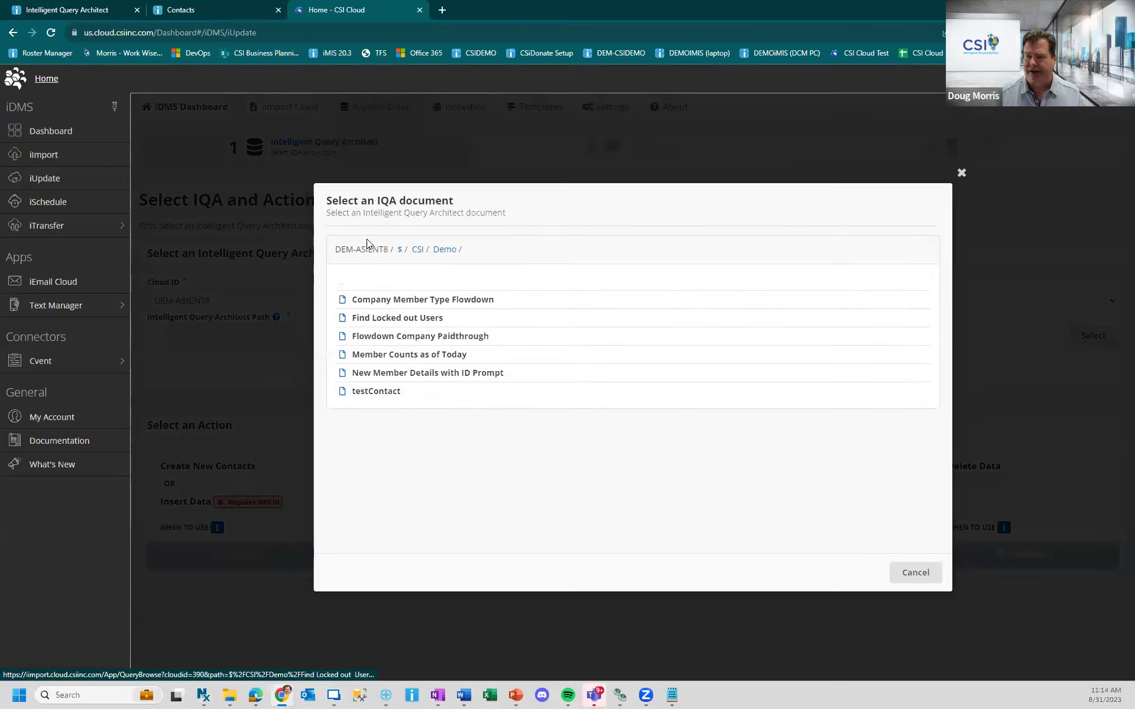
click(459, 374)
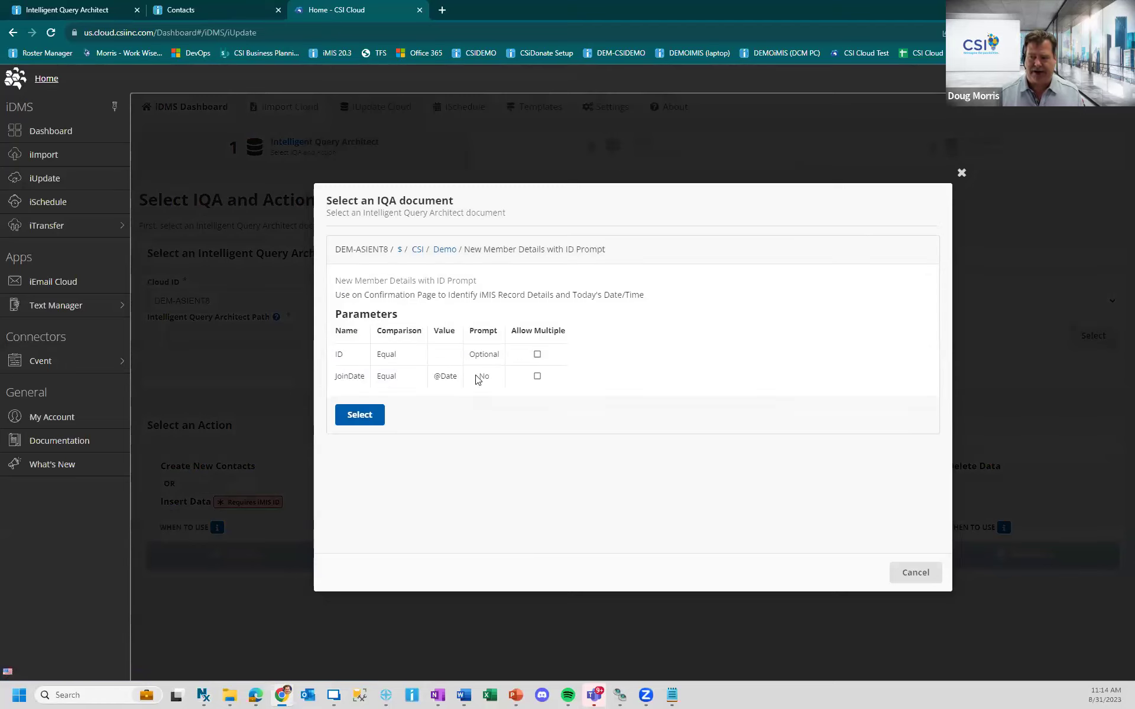
click(357, 416)
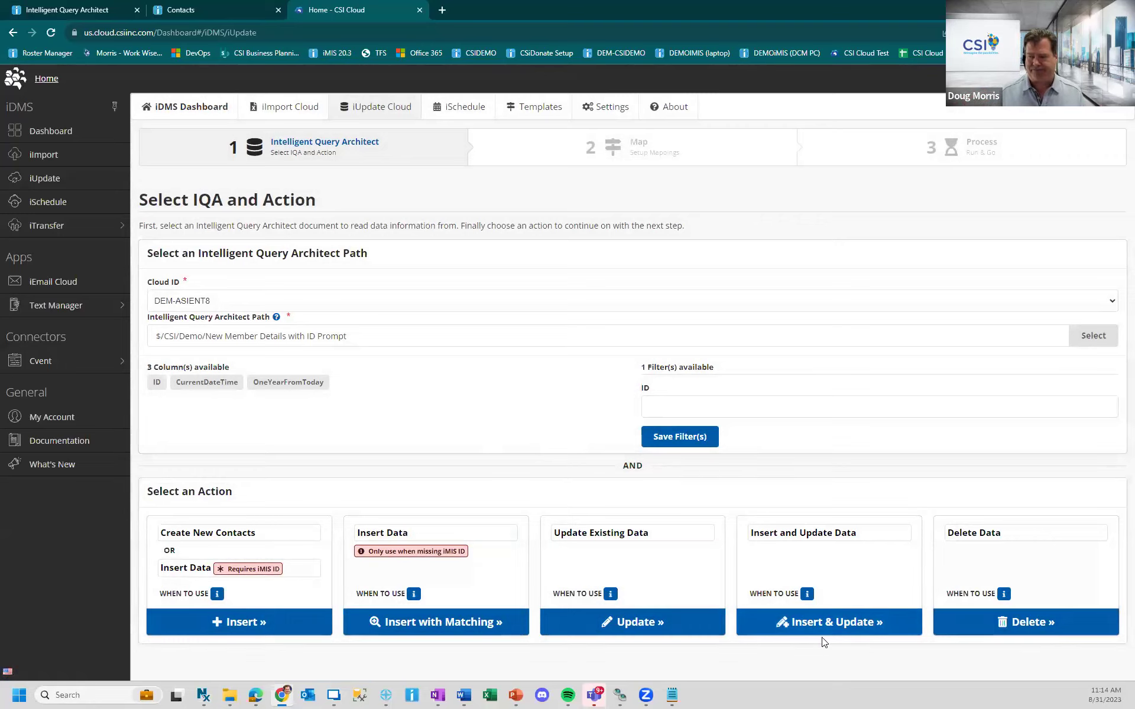
- Save 123 as the ID filter value and choose the Insert & Update action
click(824, 625)
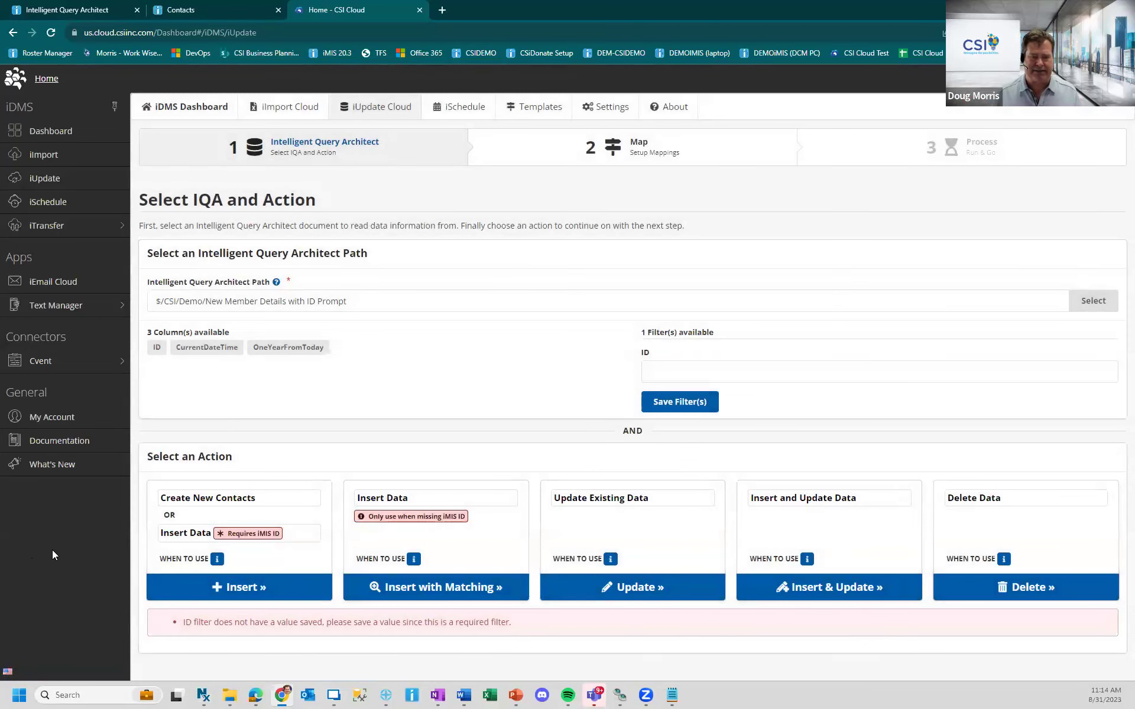
click(694, 375)
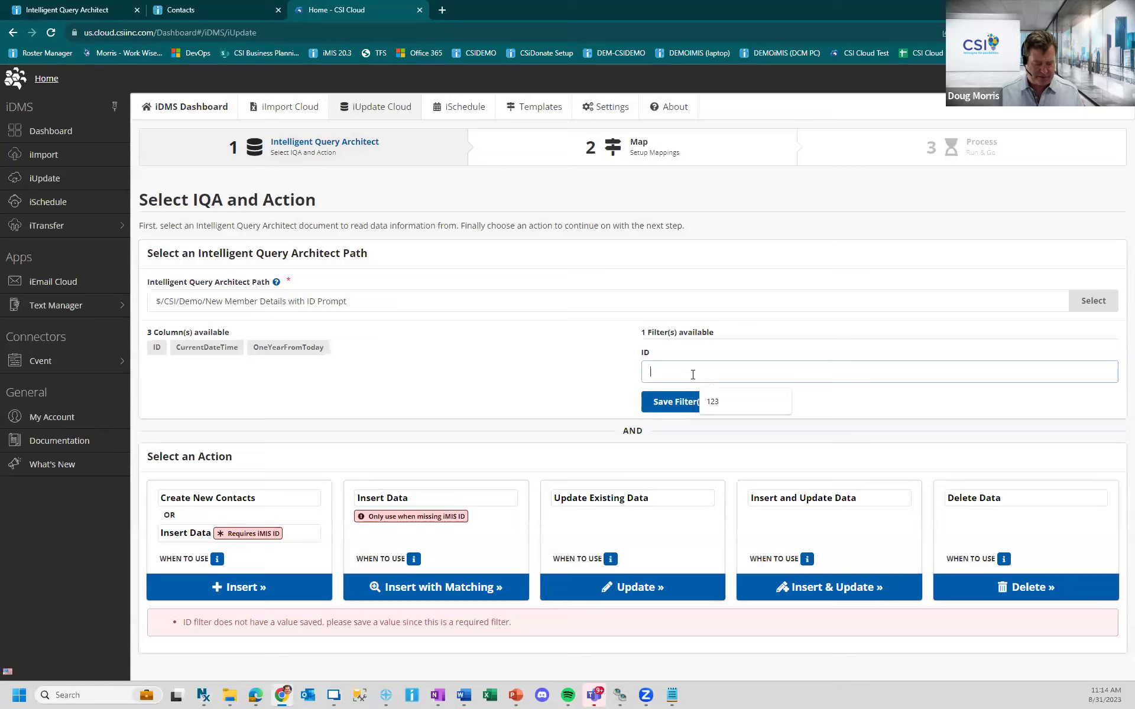
text(123)
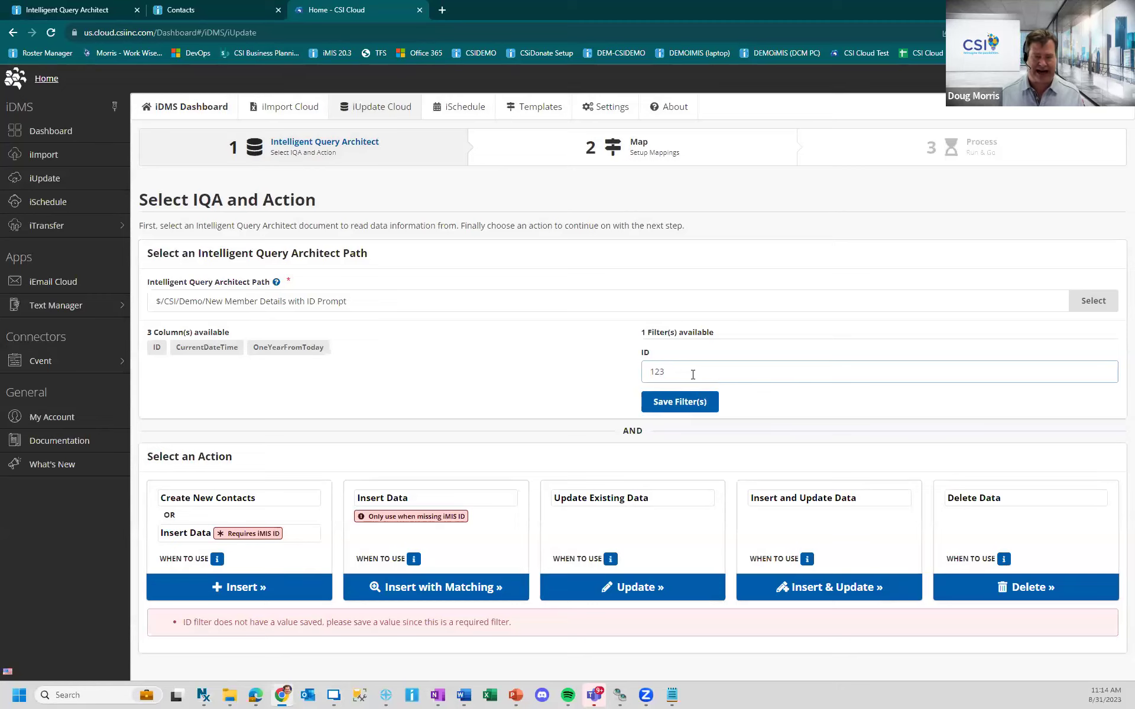
click(655, 400)
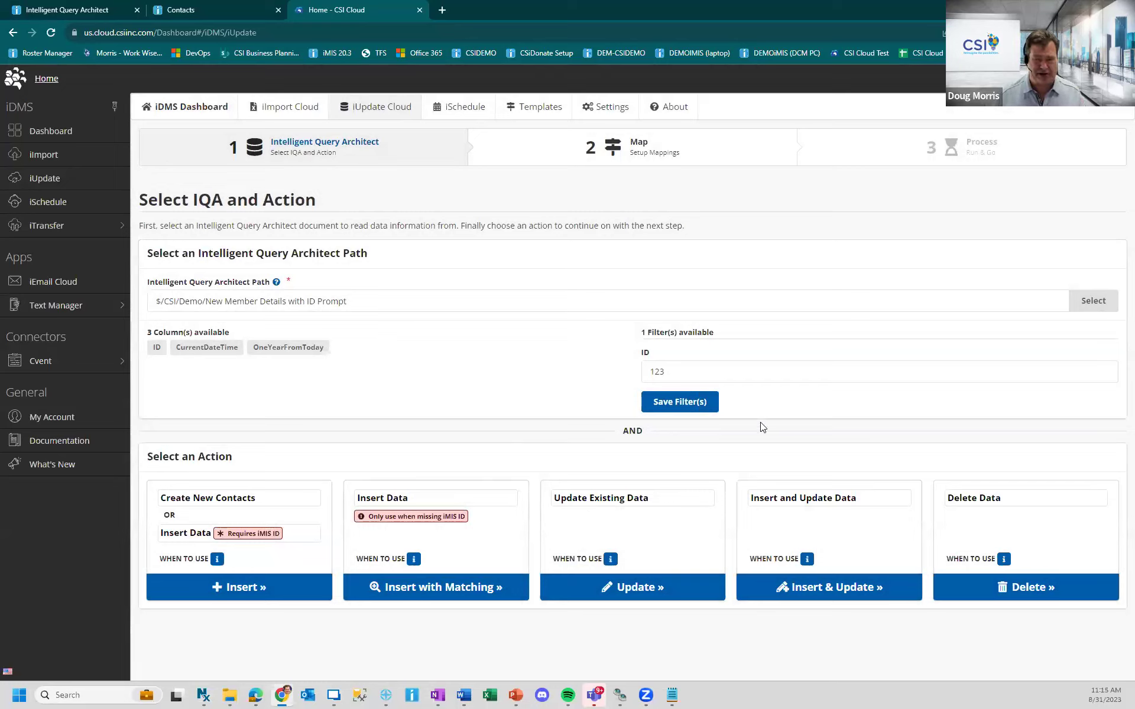
click(797, 598)
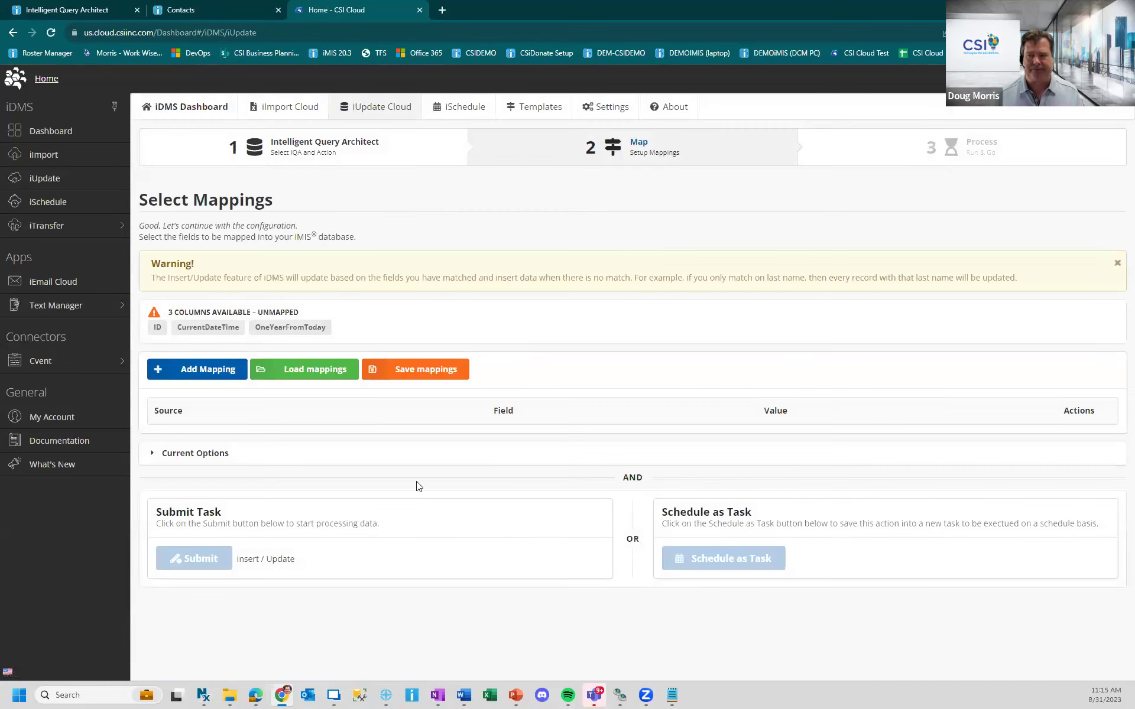
- Load the saved 'Add Member to NEWMEM Committee' mapping template
click(310, 376)
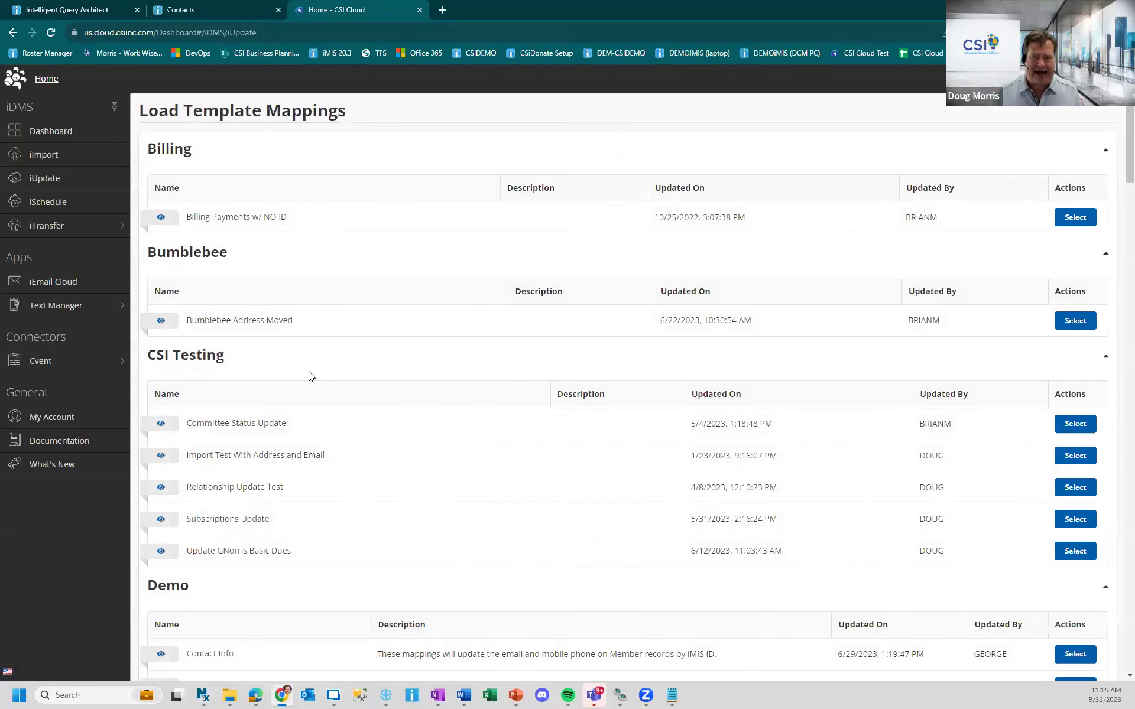
scroll(329, 379, down, 12)
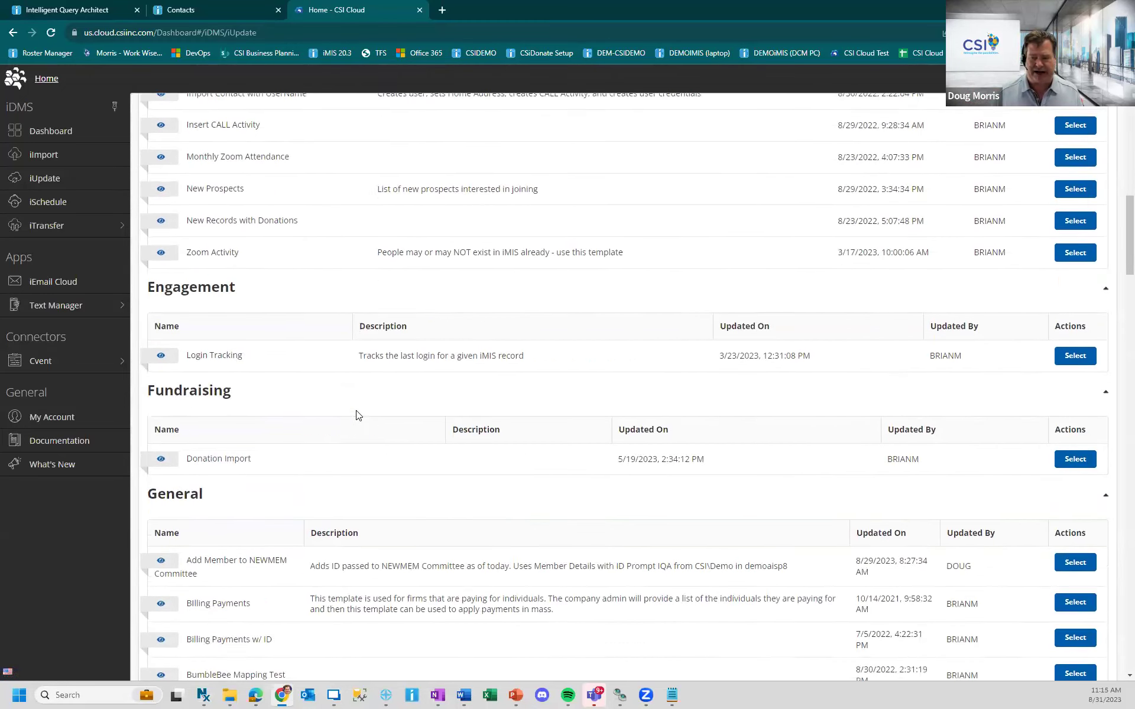
scroll(358, 416, down, 1)
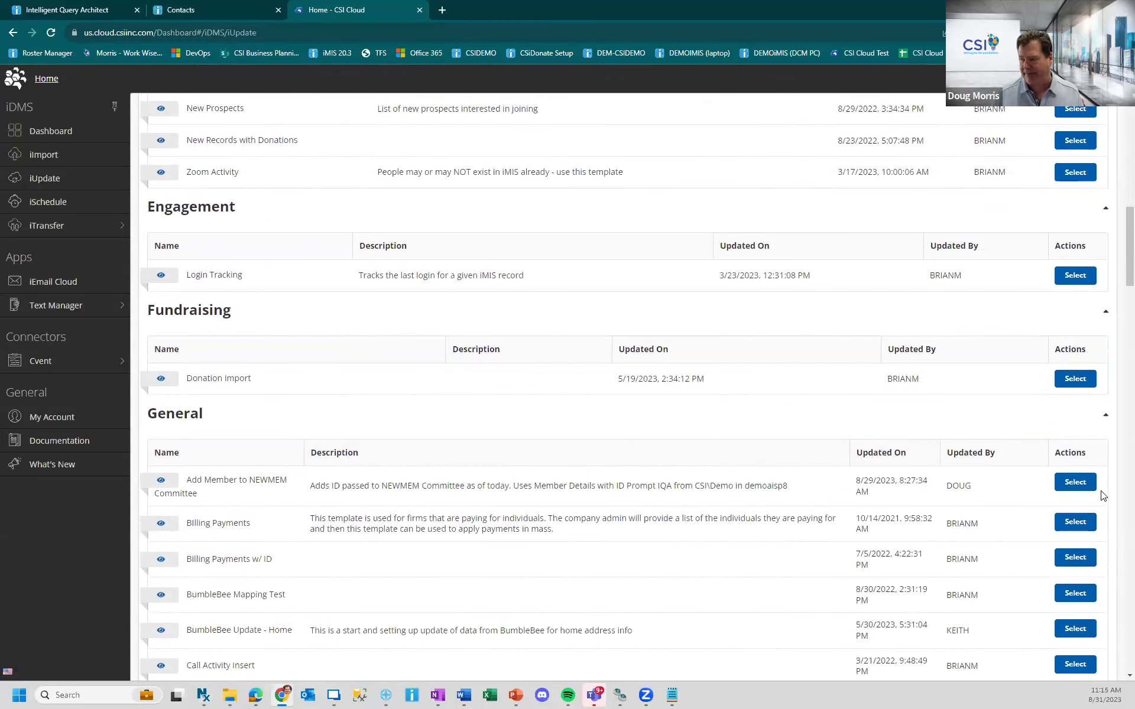
click(1077, 482)
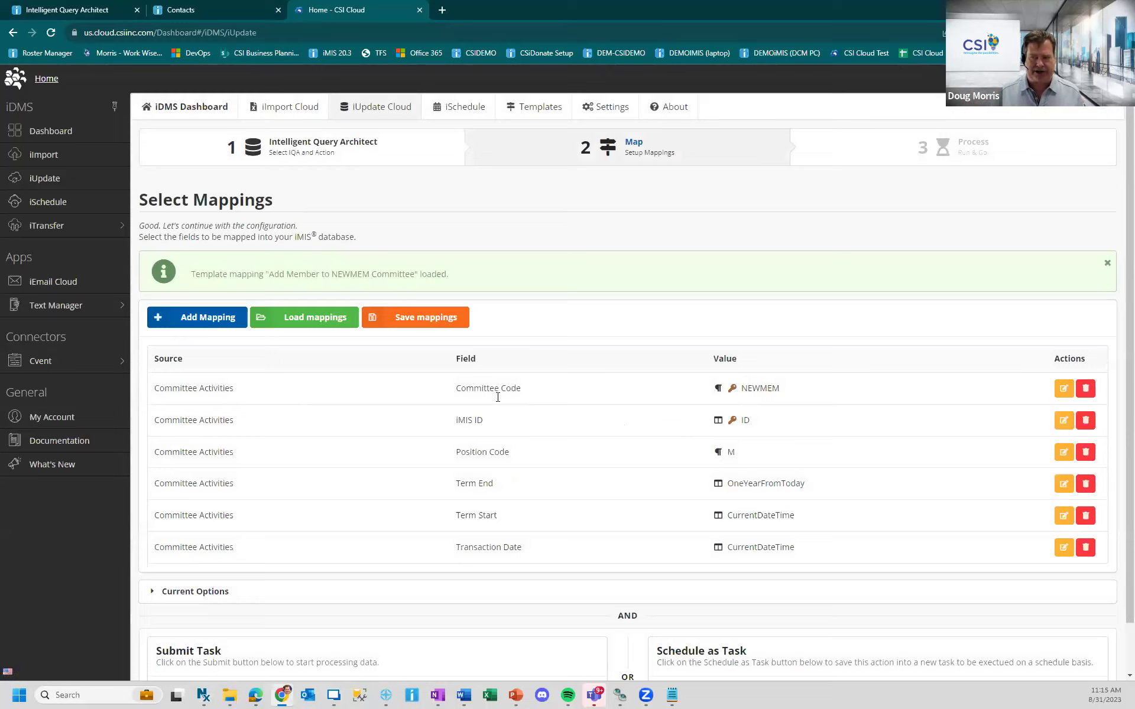
- Check the mapped NEWMEM code, OneYearFromToday term end, and CurrentDateTime start and transaction dates
drag(780, 389, 742, 389)
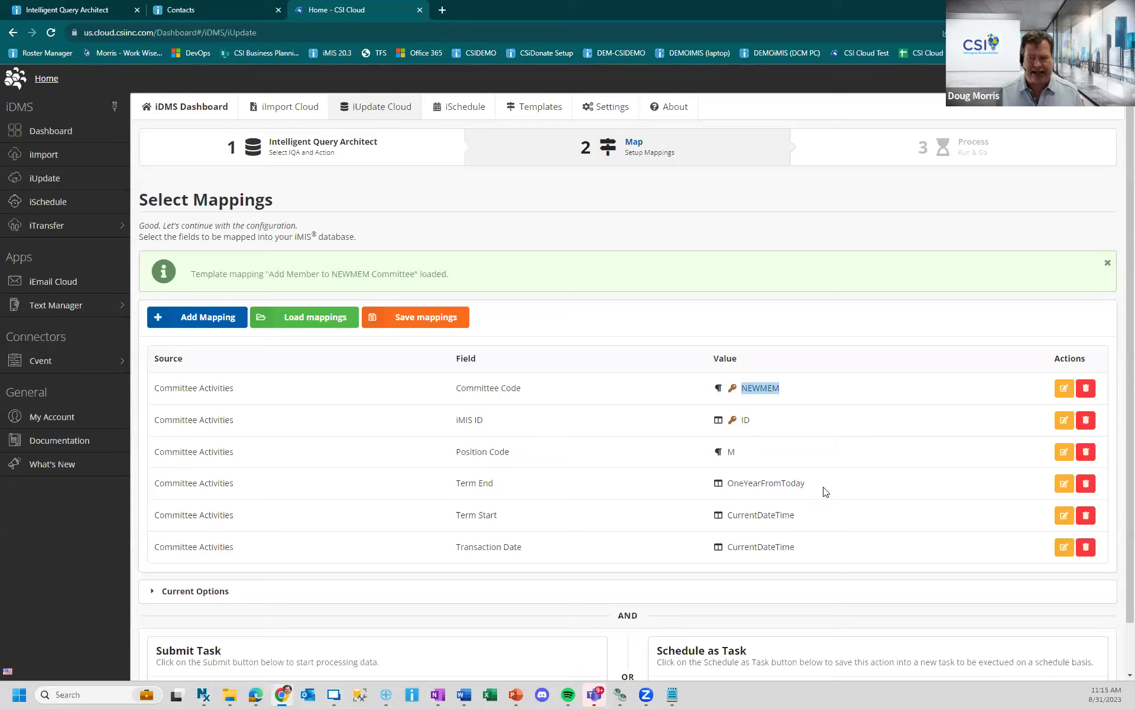
double_click(790, 482)
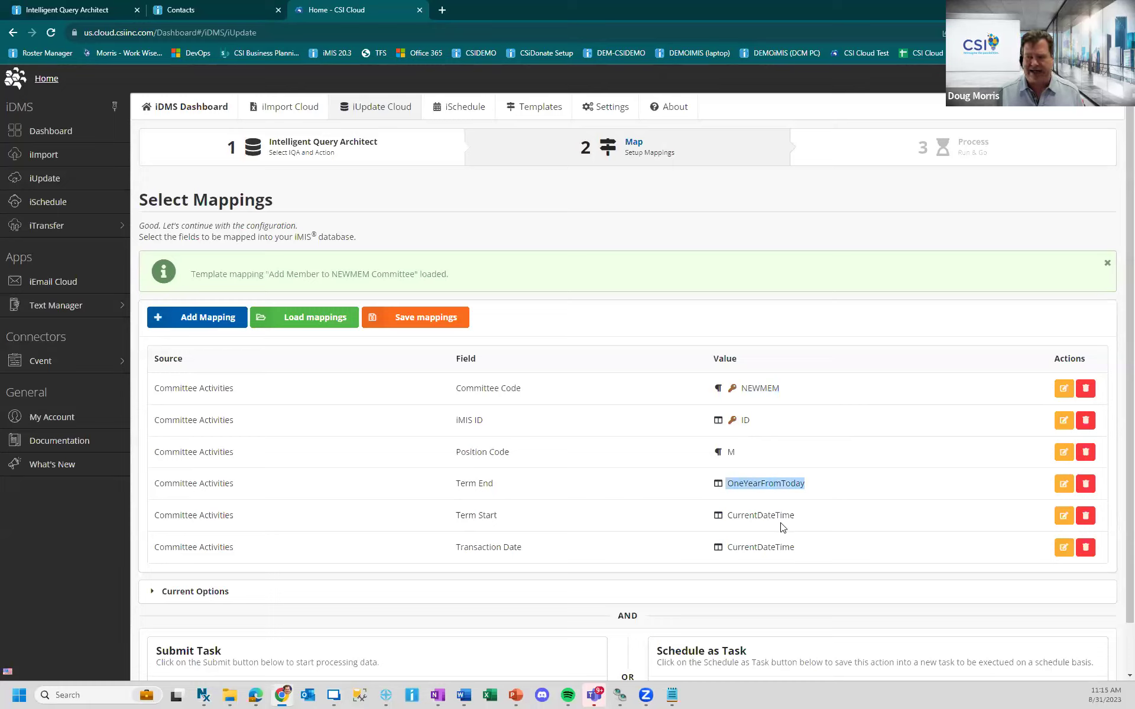
drag(818, 517, 724, 515)
drag(803, 548, 715, 555)
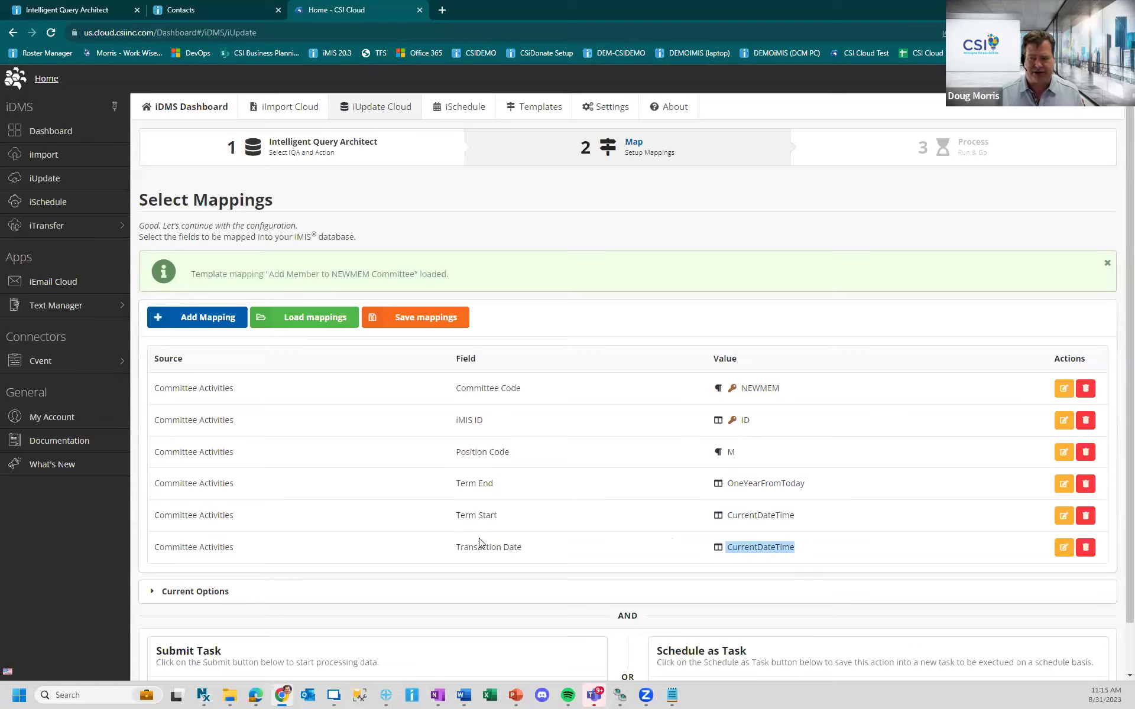
scroll(497, 388, down, 1)
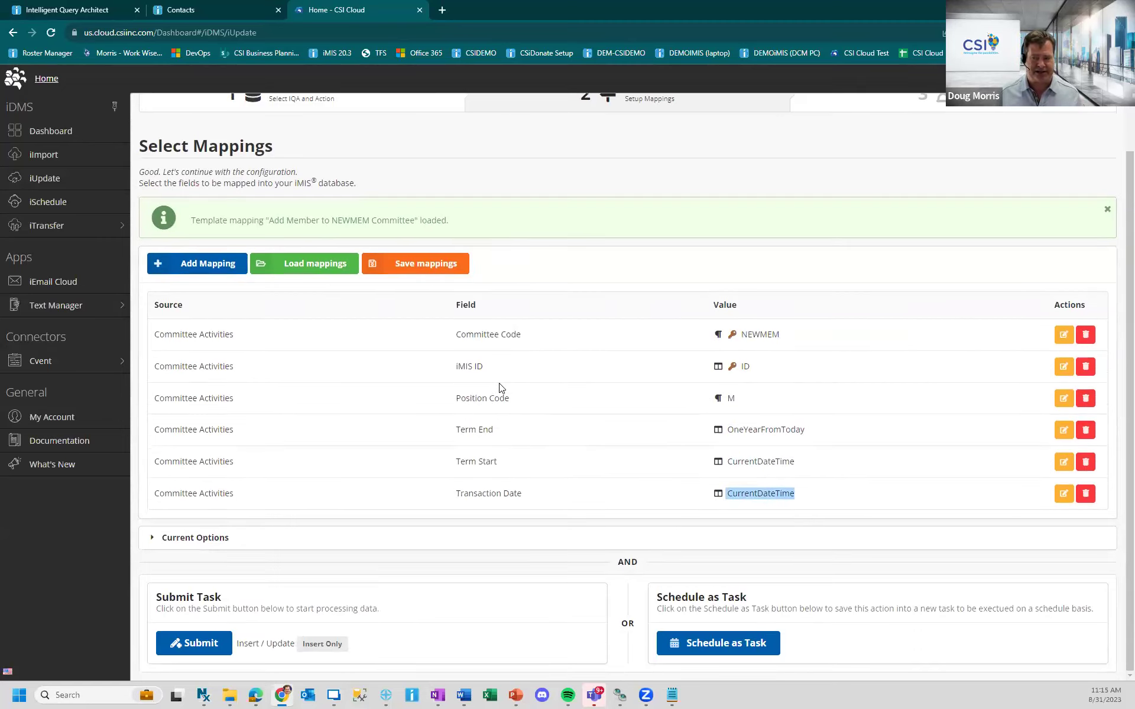
click(156, 540)
- Scroll through the options to review insert-only, ERASE blanking and failure e-mail settings
scroll(302, 476, down, 1)
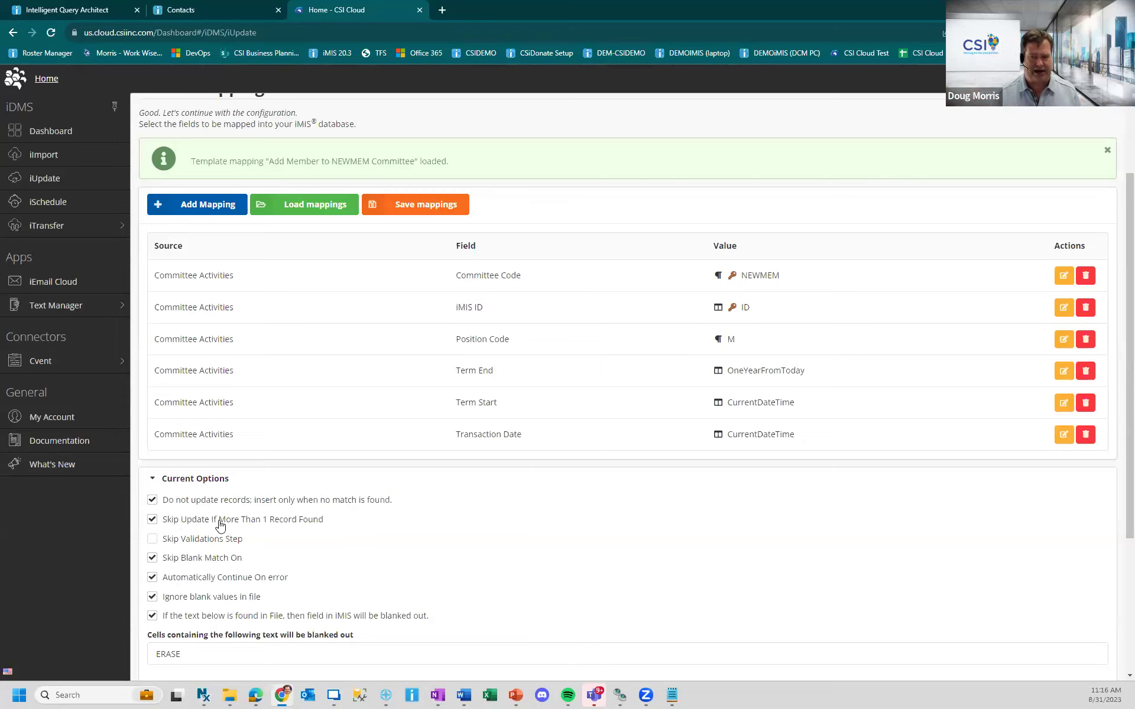
scroll(430, 511, down, 3)
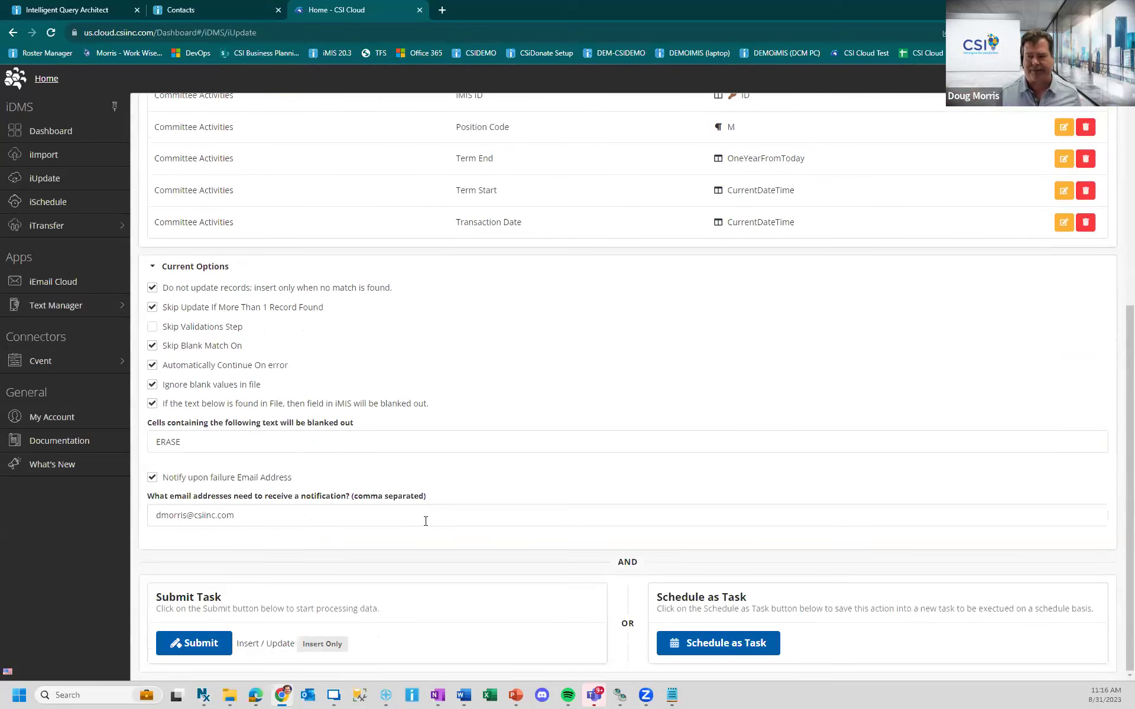
- Start scheduling the job as a task and enter the name New Member Activity Creation
click(696, 646)
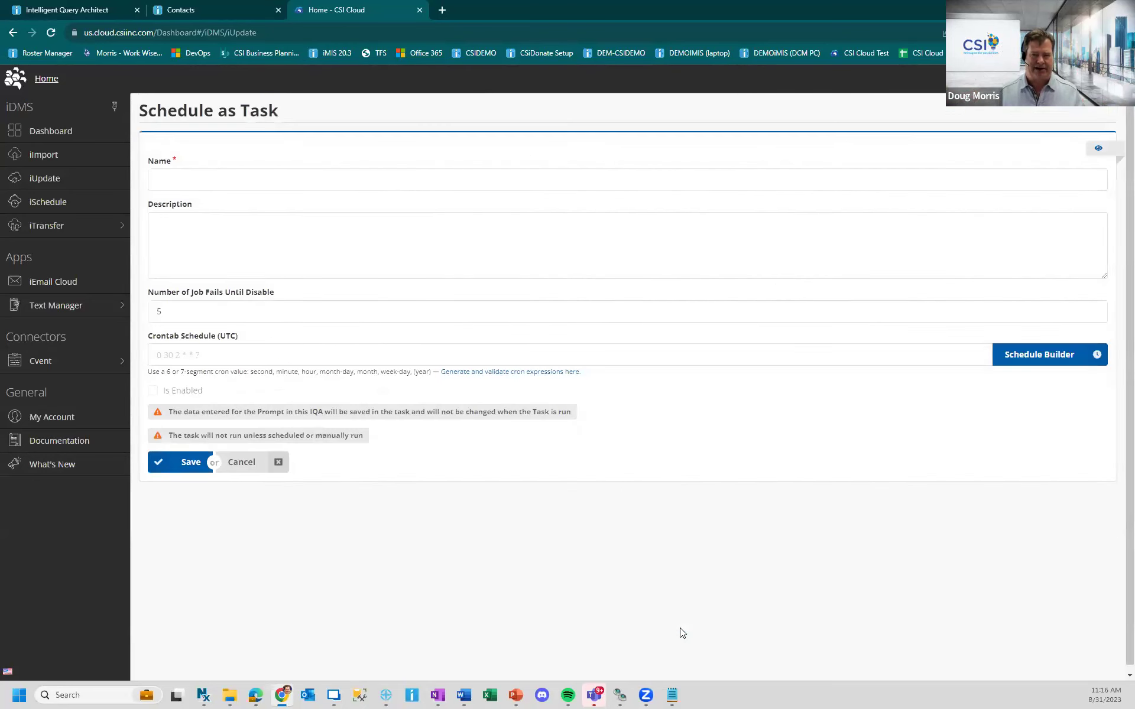
click(291, 178)
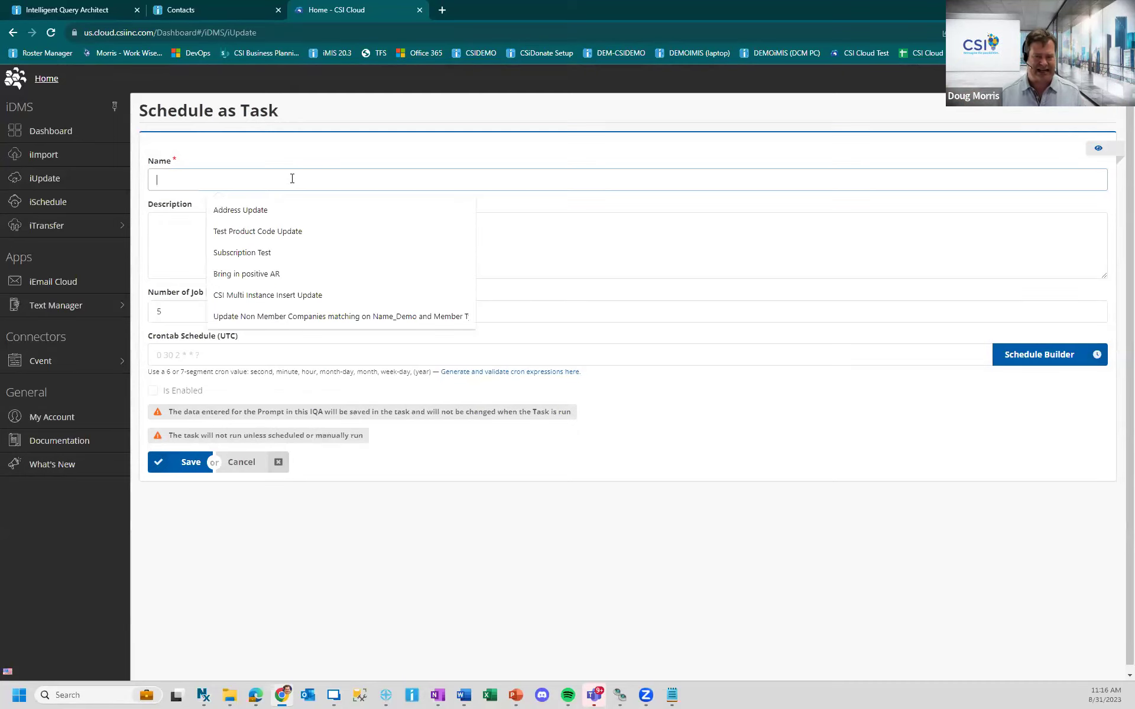
text(New)
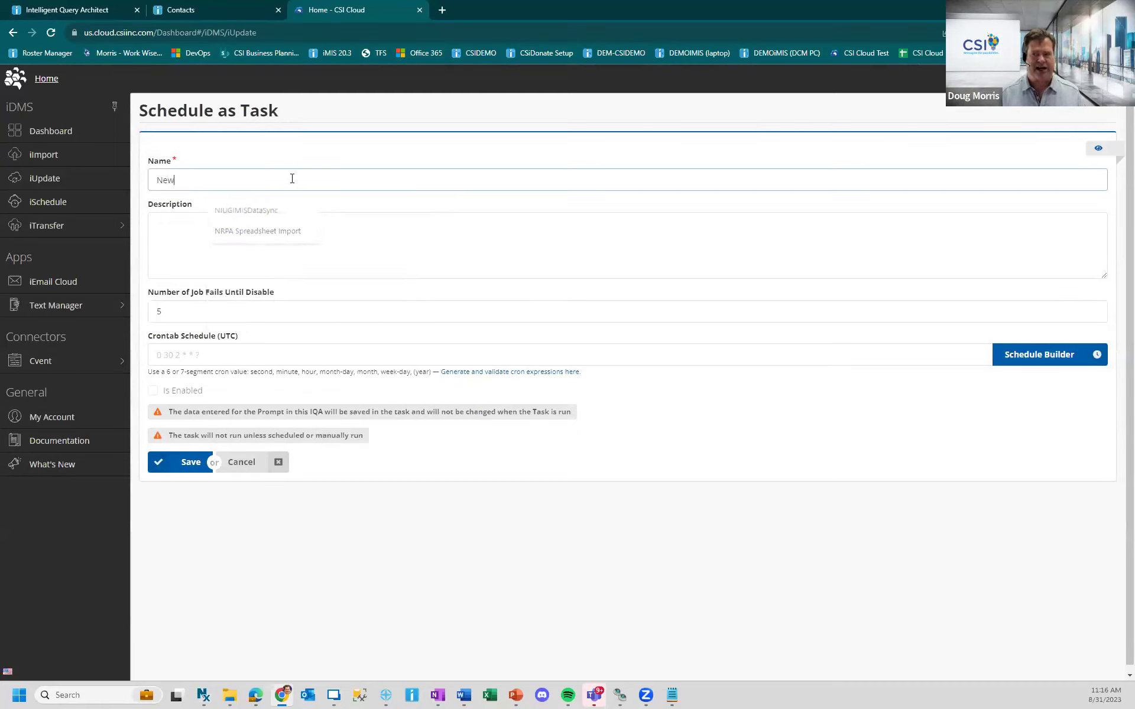
text( Member Activity Creation)
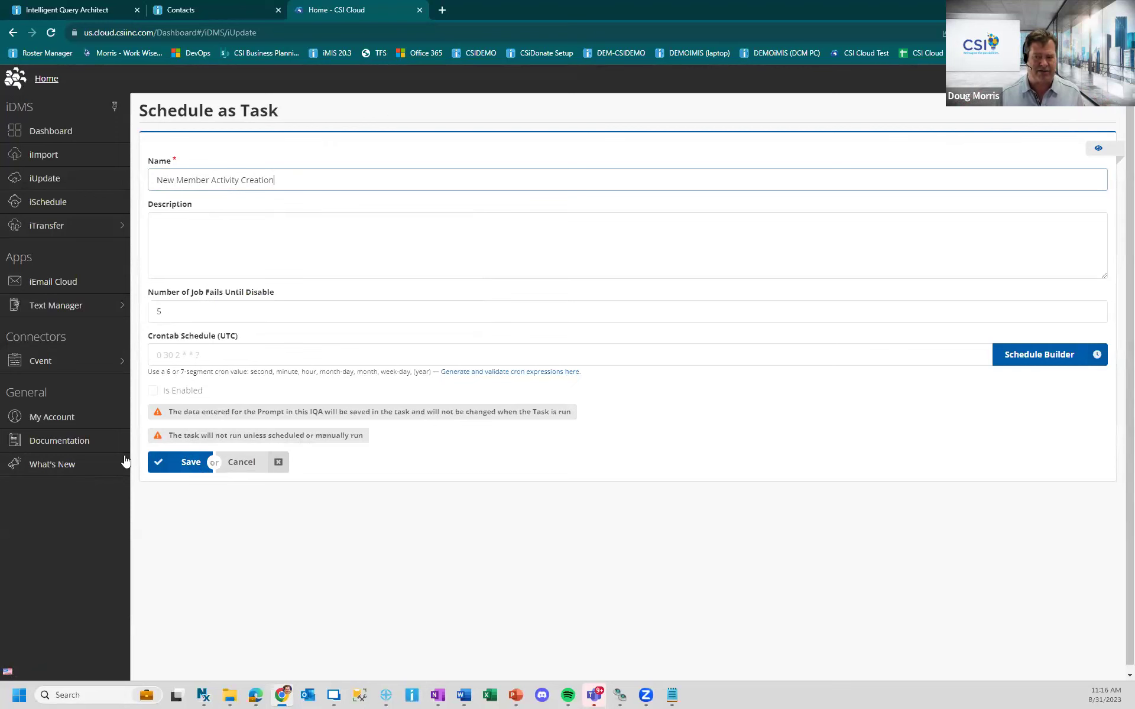
- Save the New Member Activity Creation task and reopen its mappings
click(181, 461)
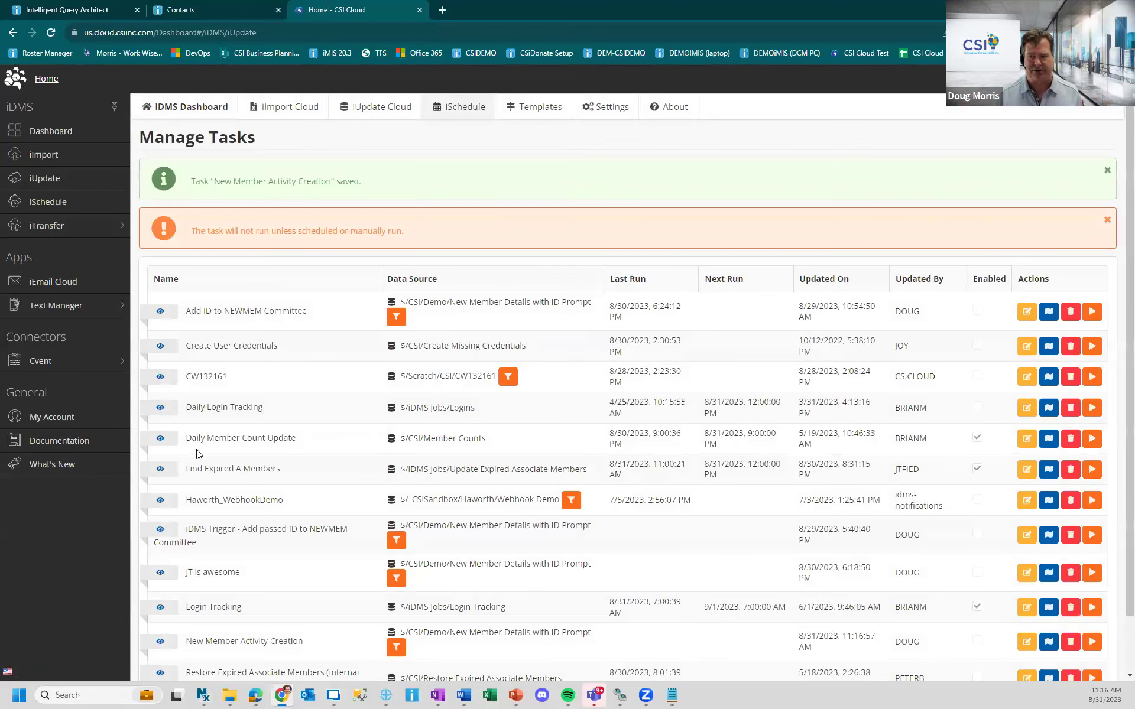
scroll(449, 459, down, 1)
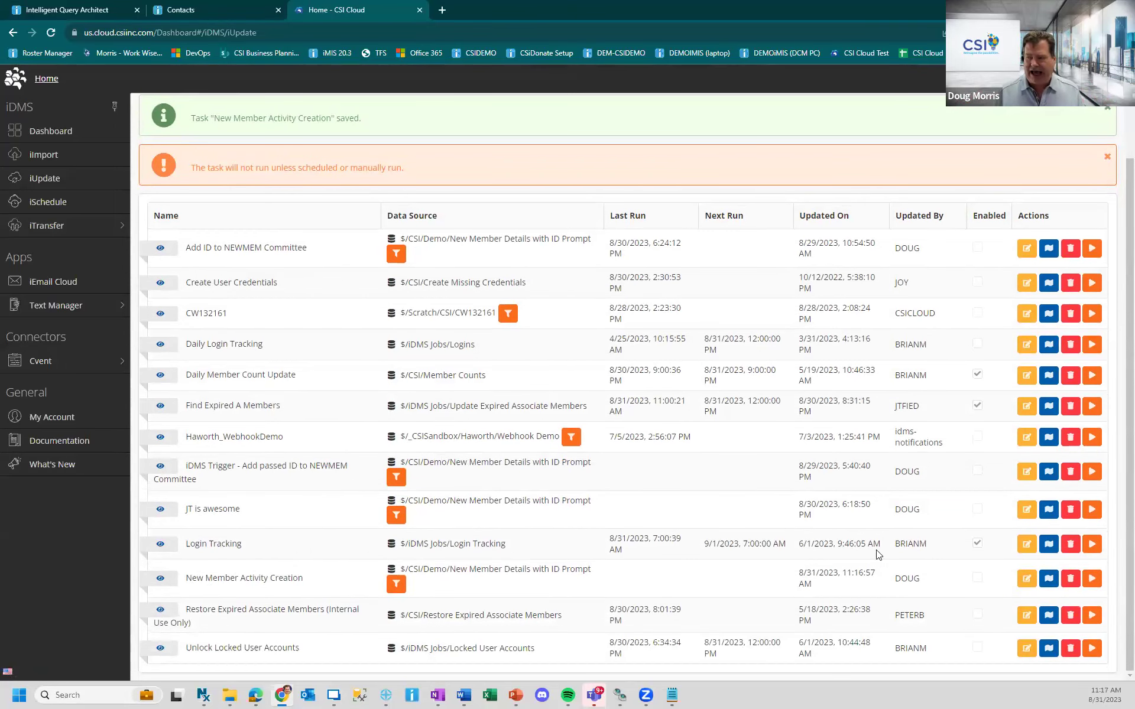
click(1048, 580)
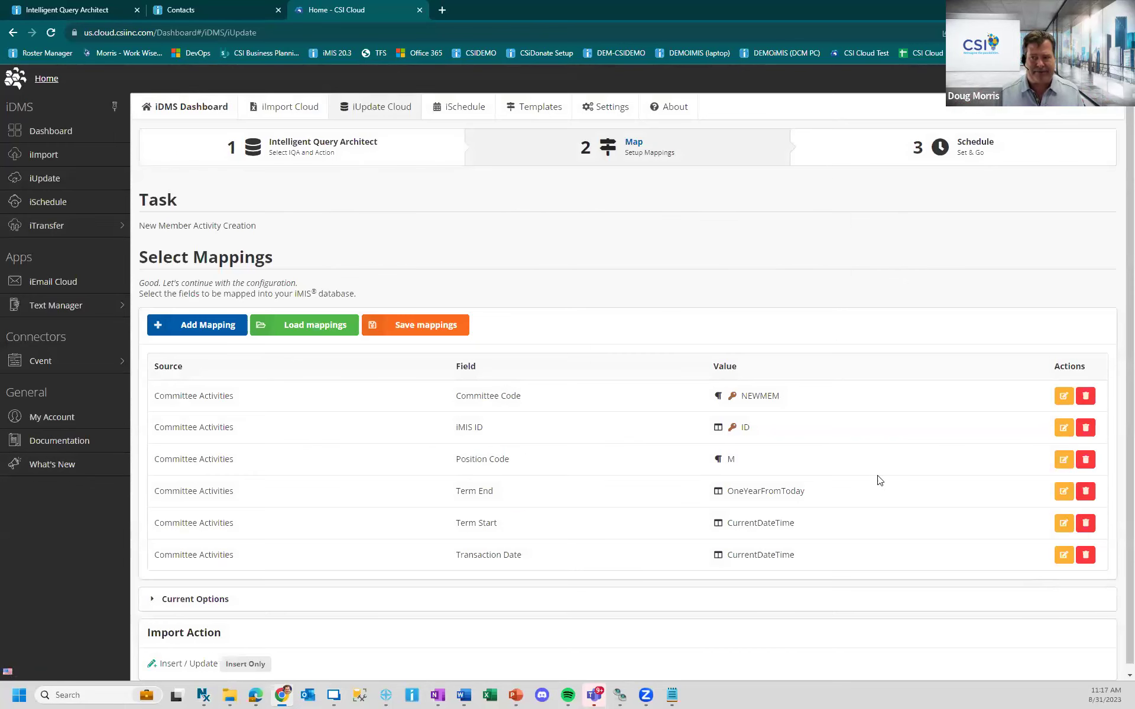
- Remove the stored ID filter value 123 and save the empty filter
click(297, 140)
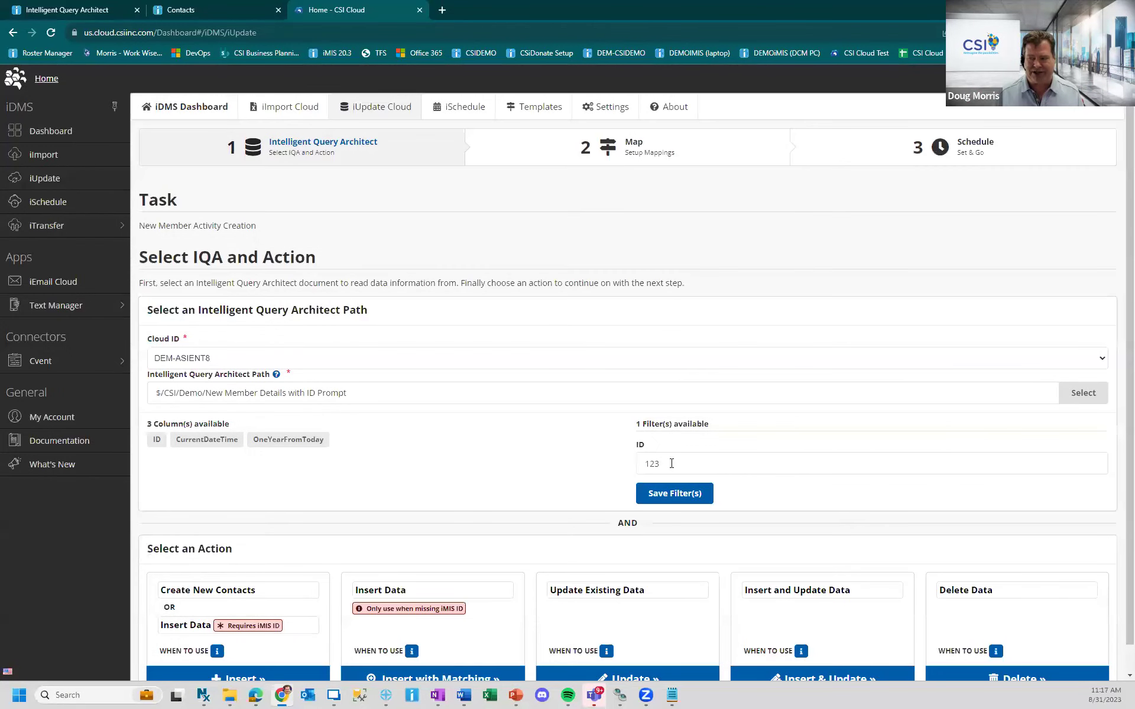
double_click(671, 463)
key(BackSpace)
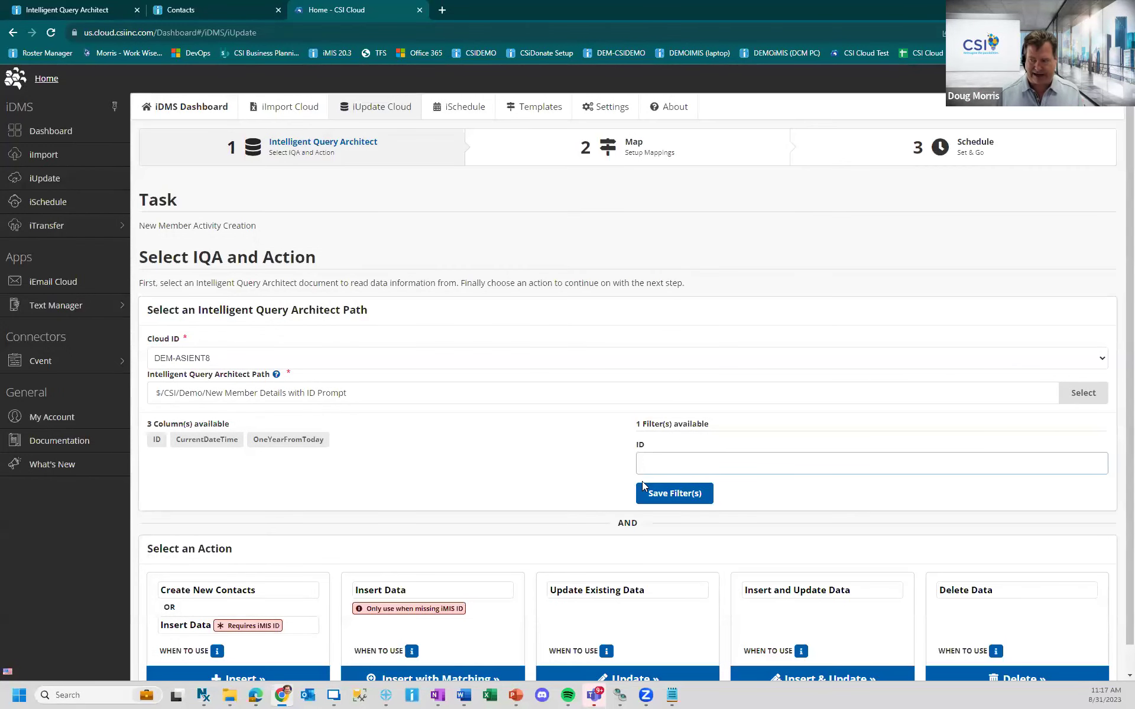
click(682, 493)
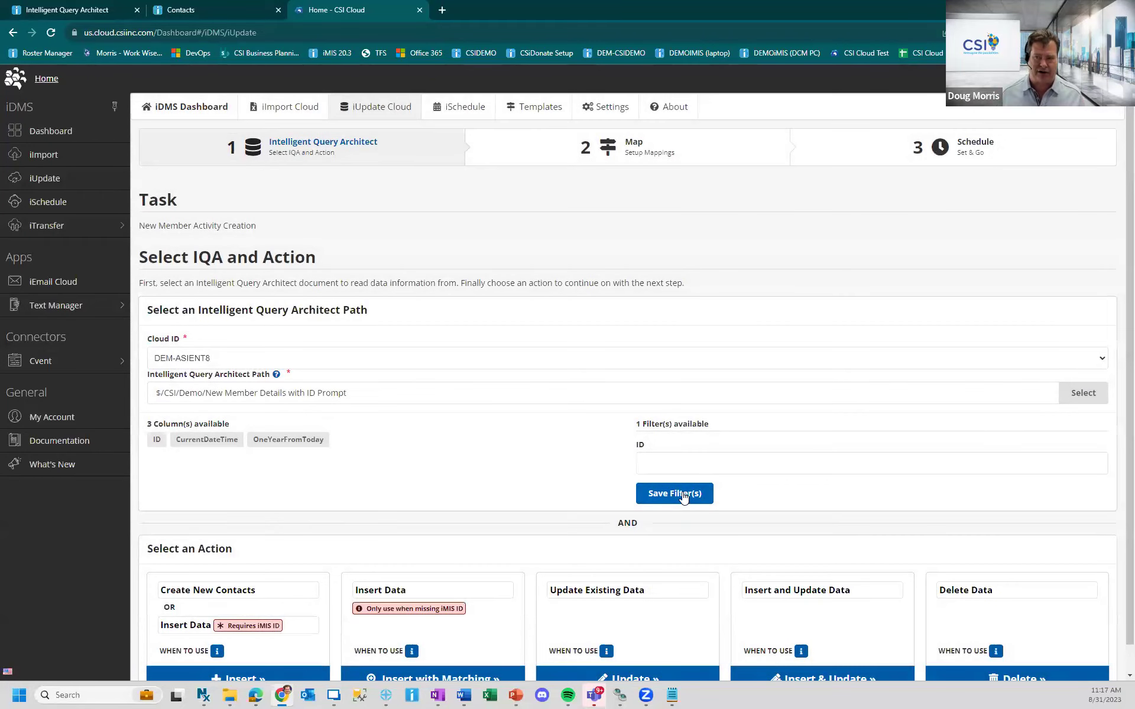
click(940, 148)
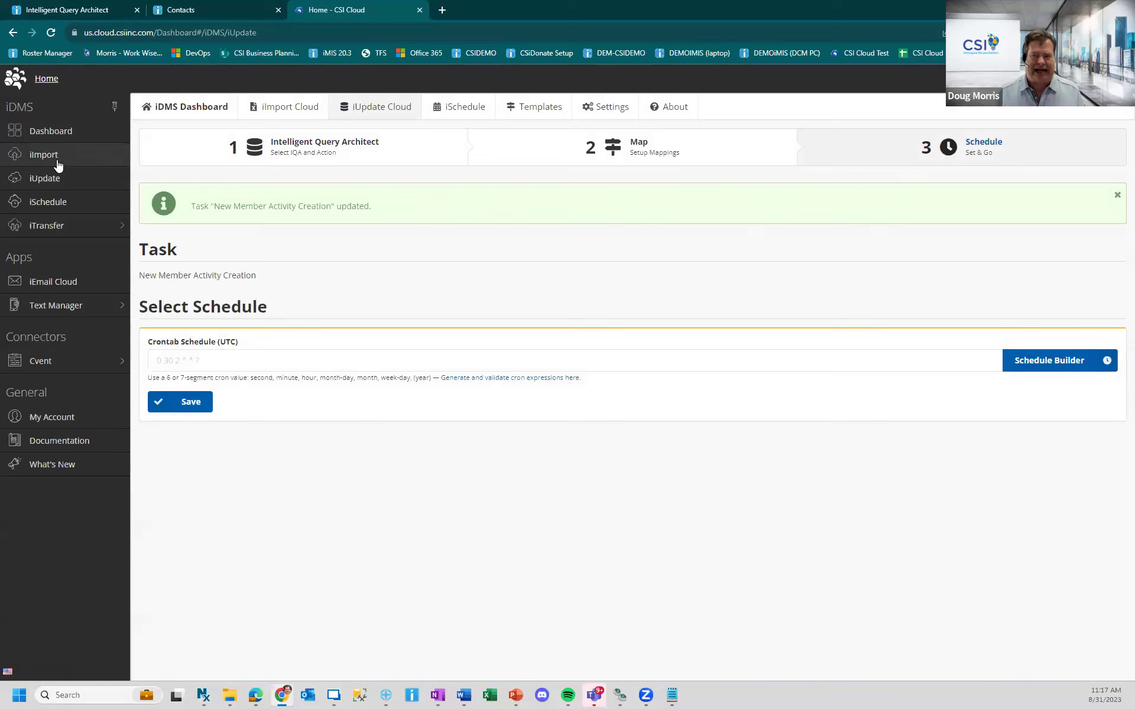
- Show the New Member Activity Creation task in iSchedule and select its Standard (Fire-and-Forget) webhook URL
click(50, 208)
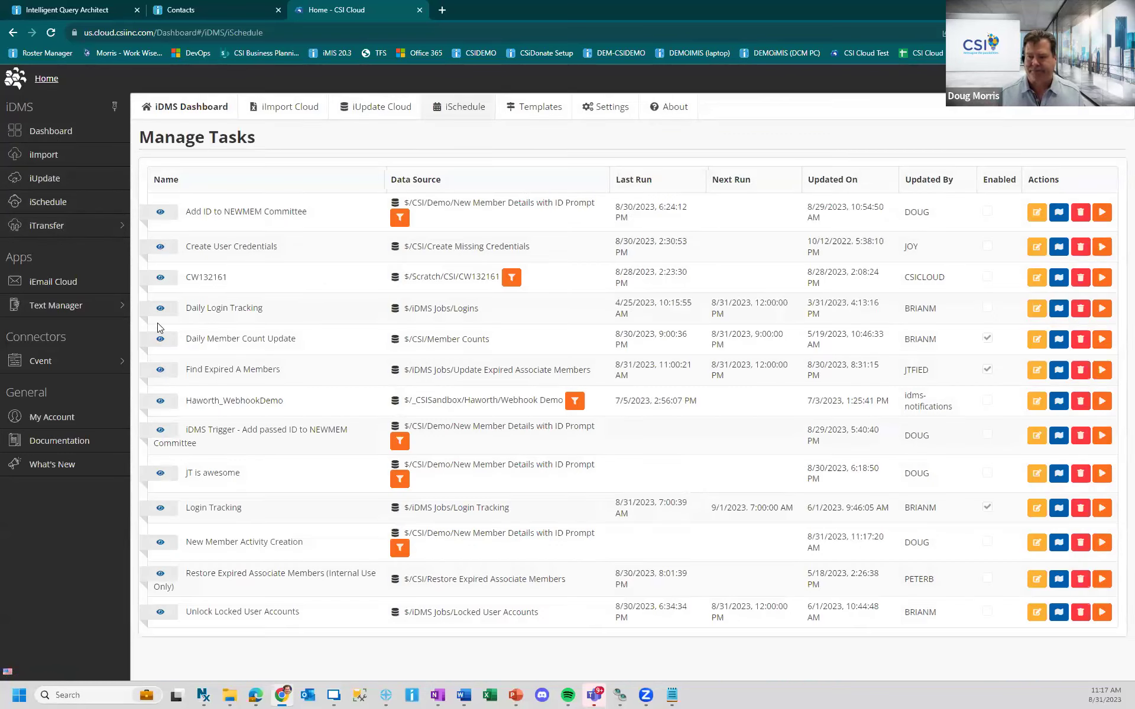
click(160, 543)
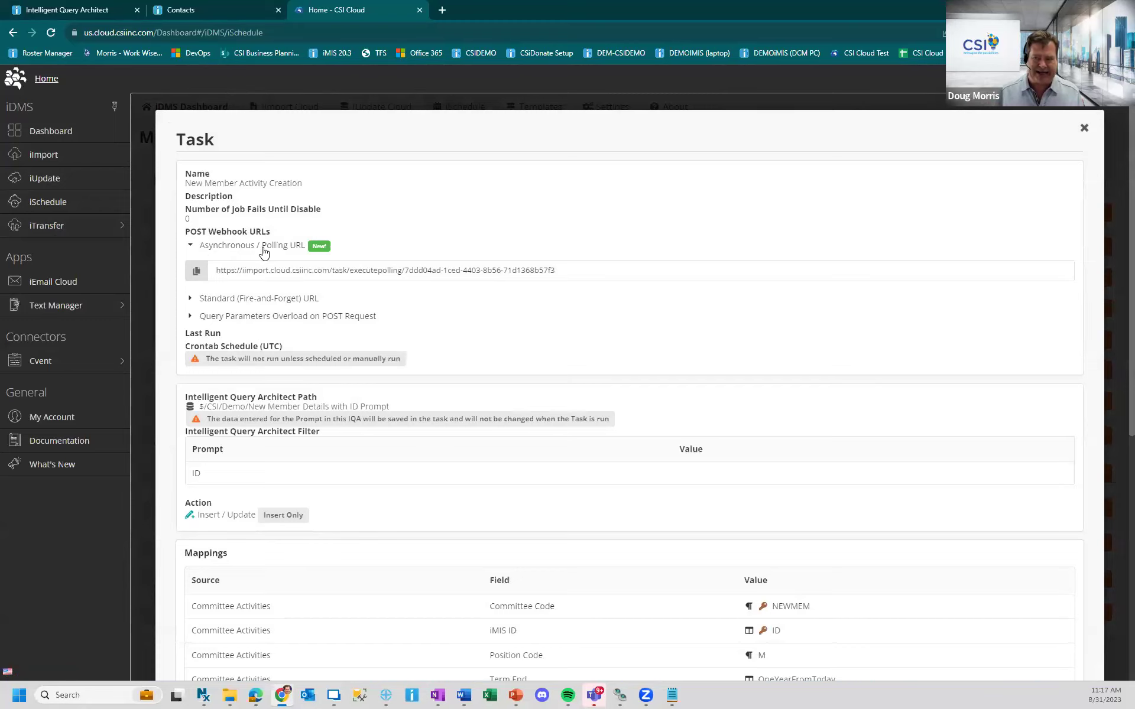
click(189, 299)
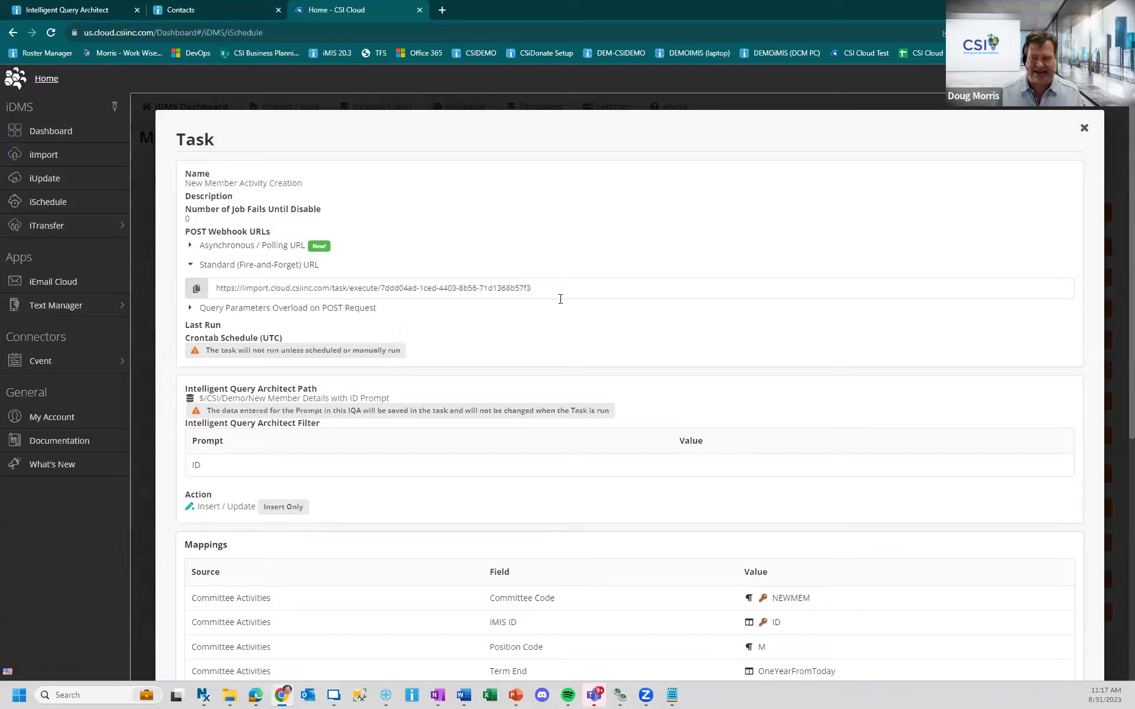
drag(555, 285, 177, 293)
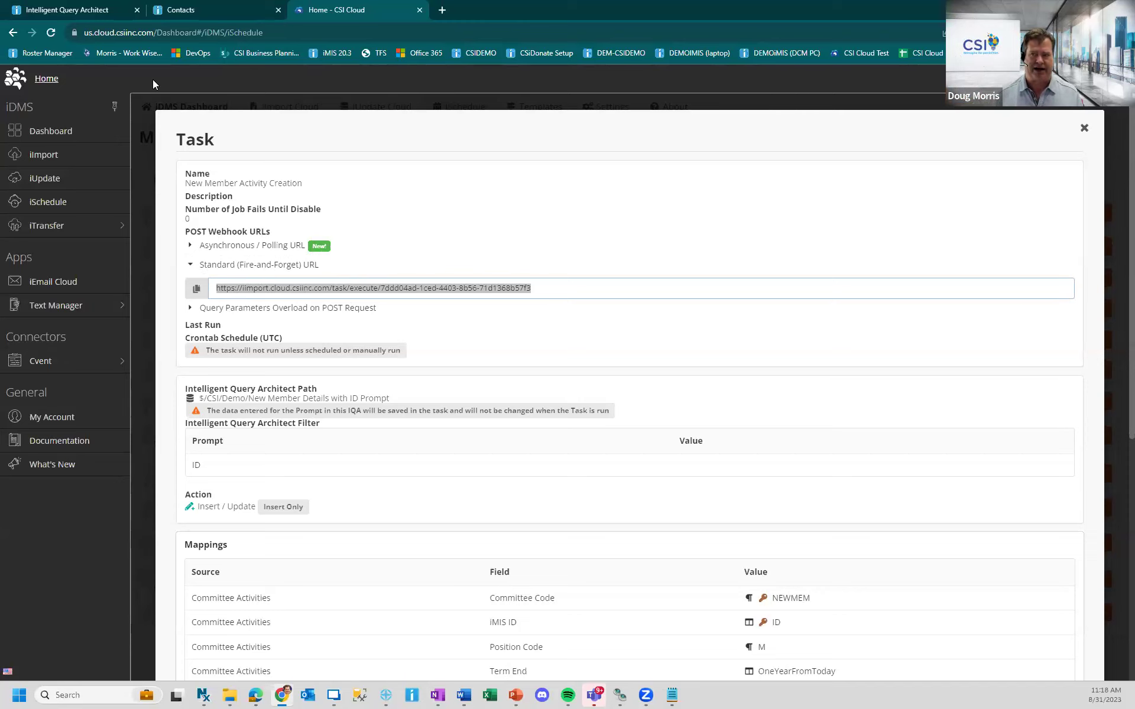
- Through Page Builder's Manage content, open the Order Confirmation page in @/CSIMBRR/Store for editing
click(91, 8)
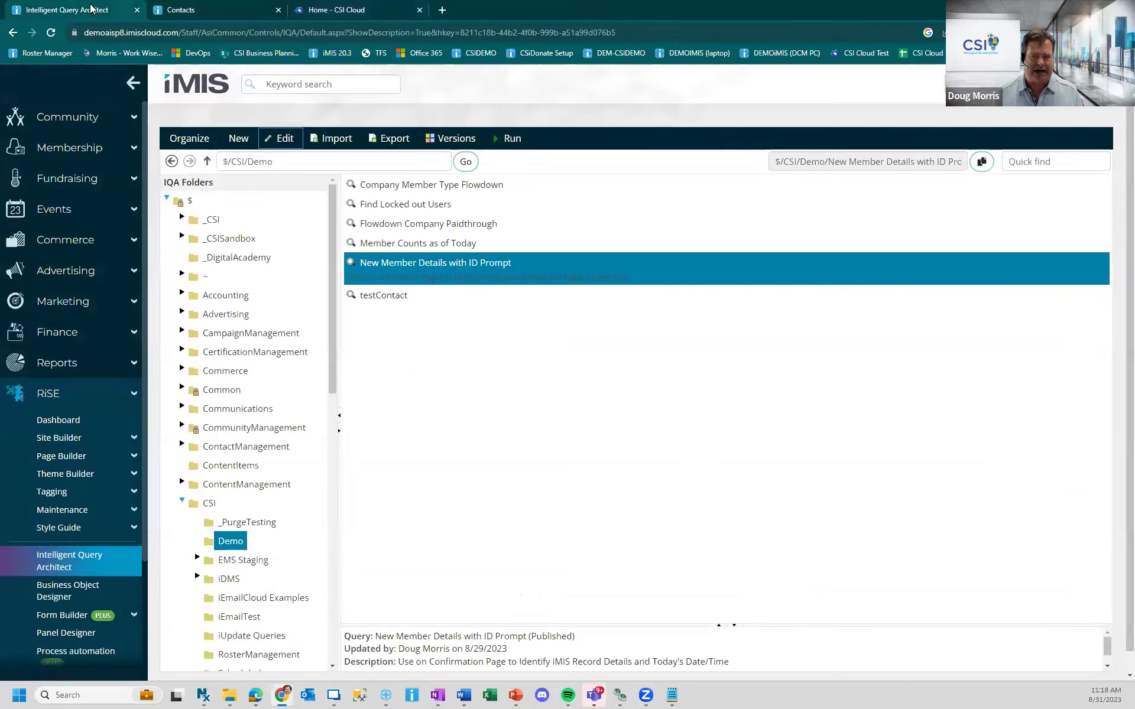
click(60, 457)
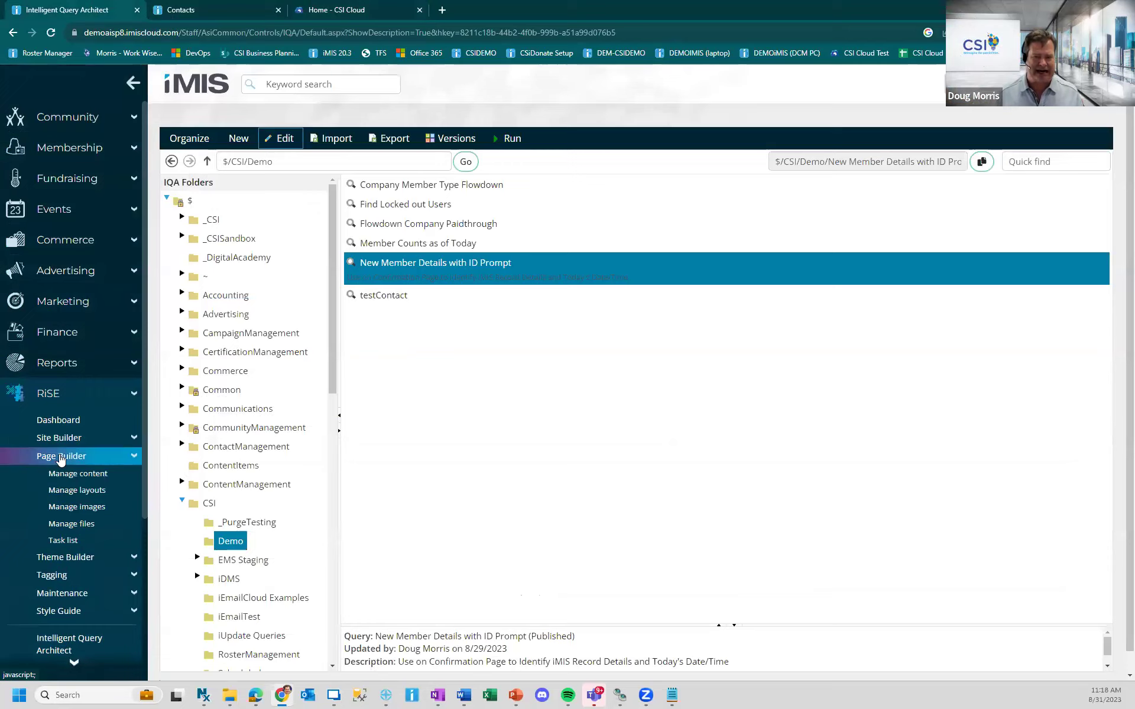
click(63, 478)
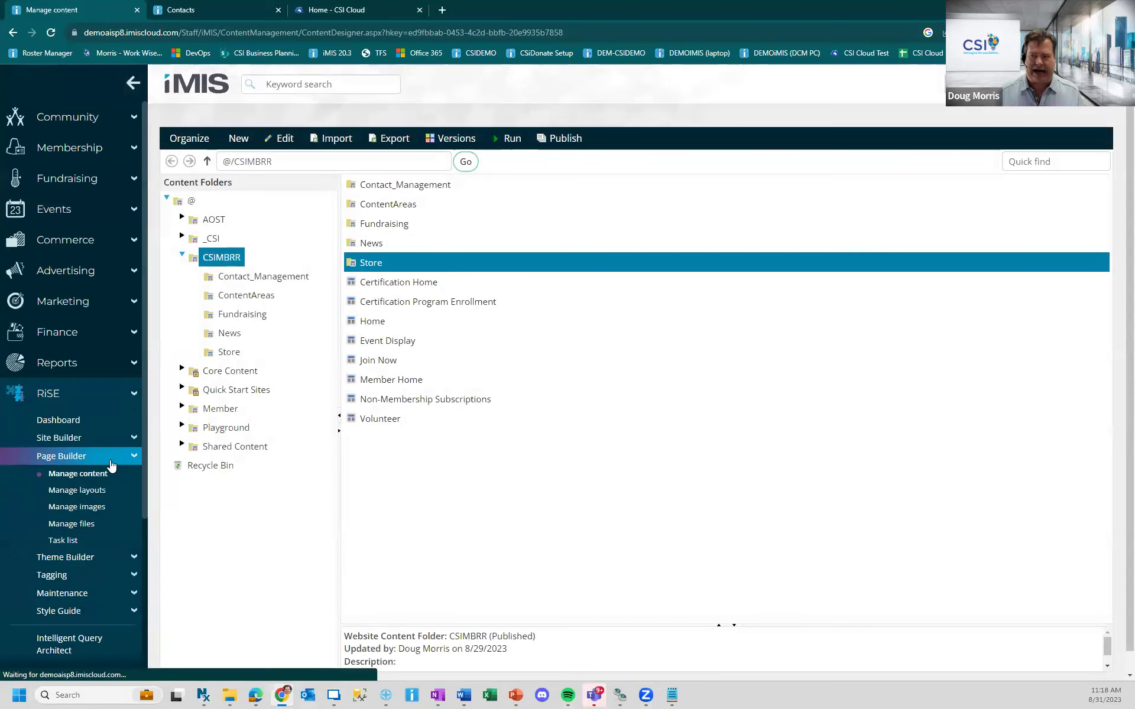
click(231, 355)
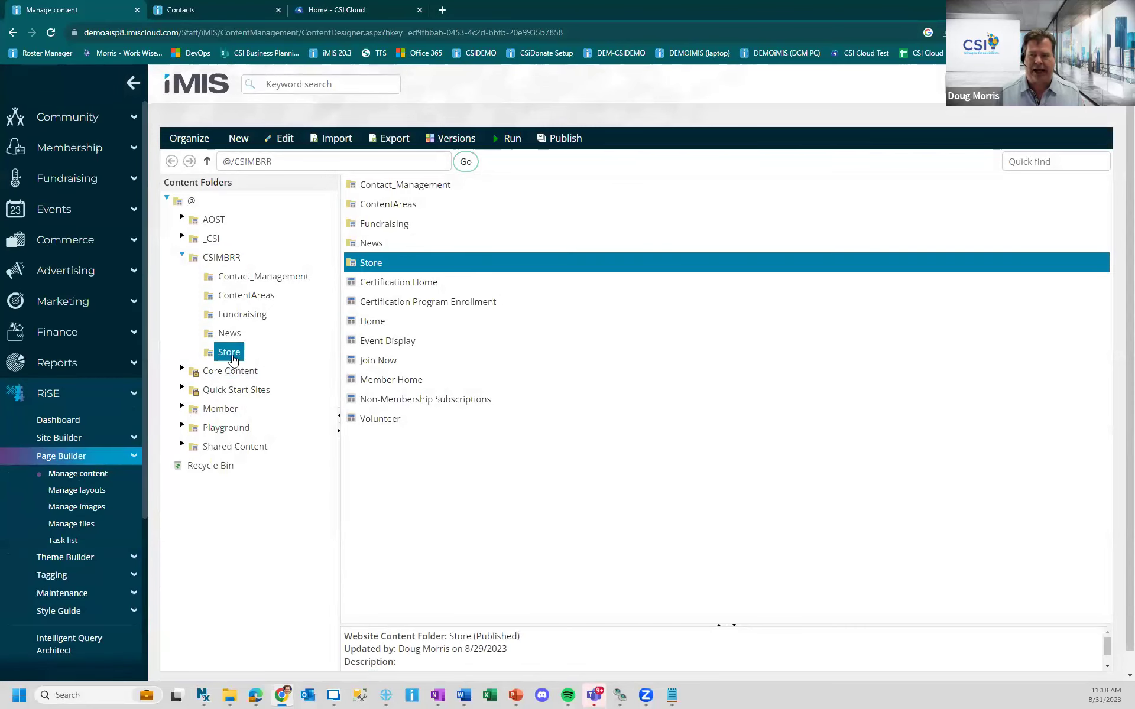
click(395, 190)
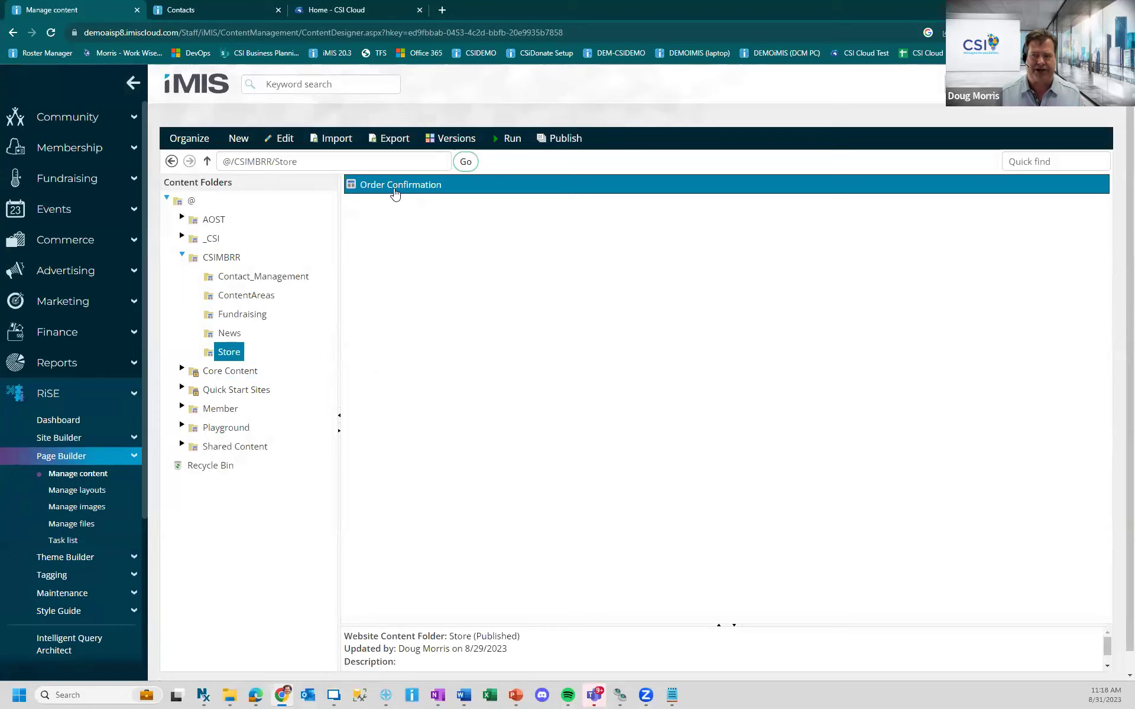
click(282, 138)
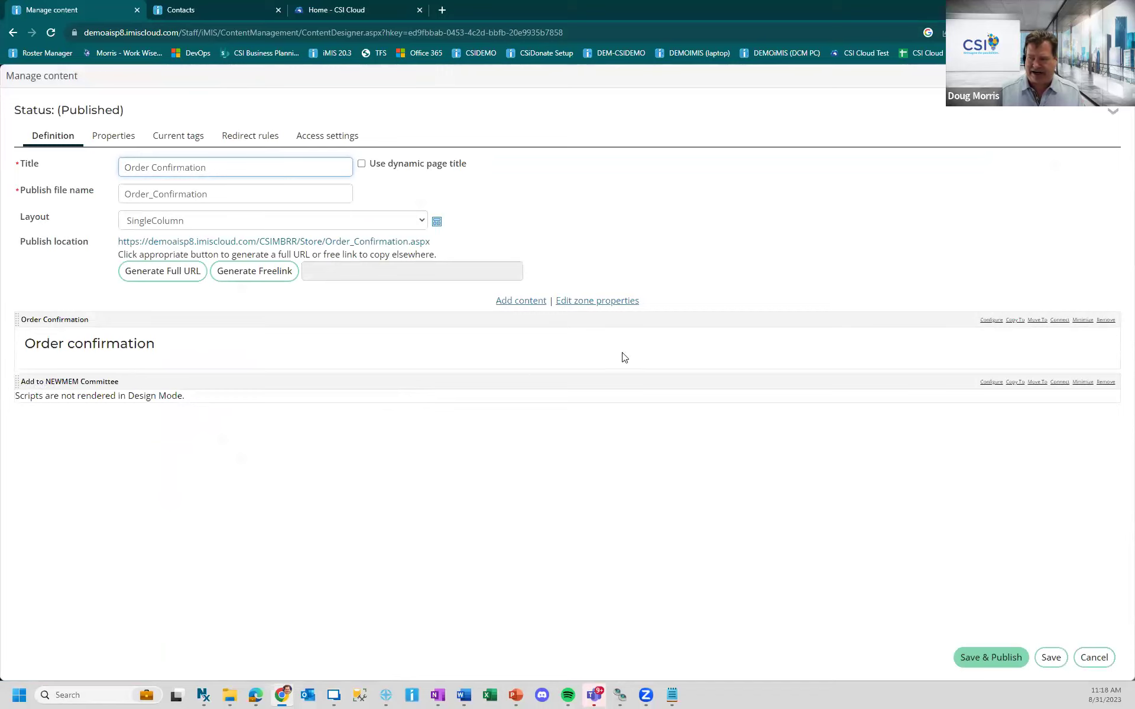
- View the Add to NEWMEM Committee script as HTML, trying a deletion of the fetch task URL then undoing it
click(992, 382)
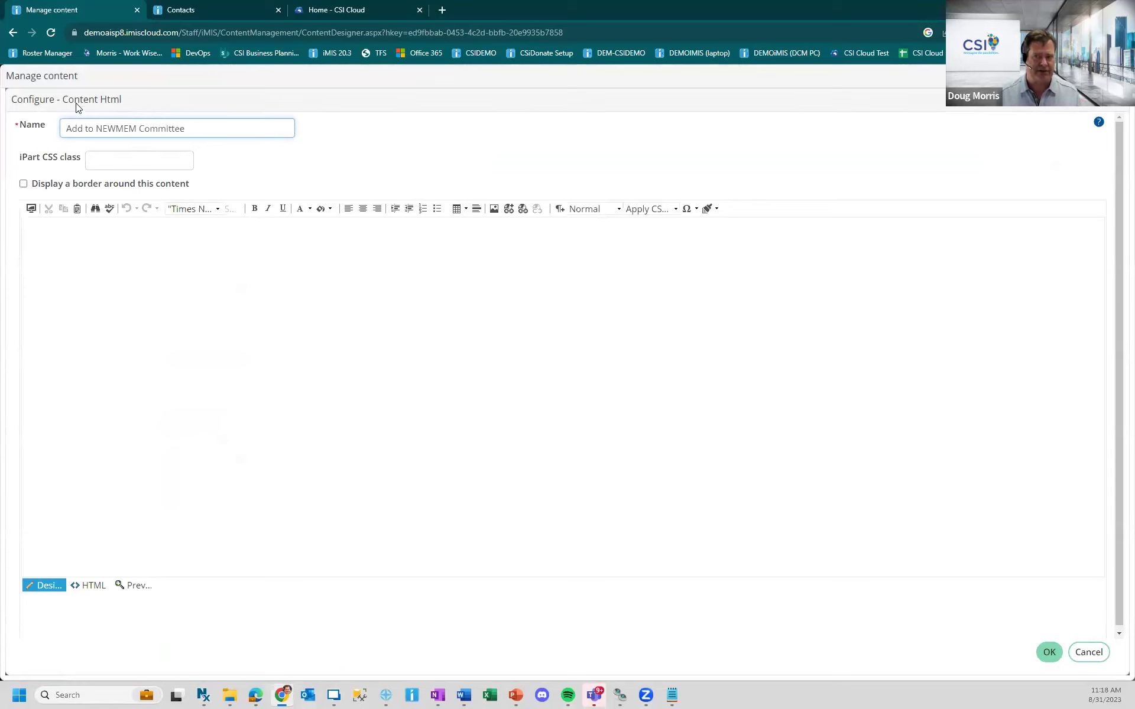
click(88, 585)
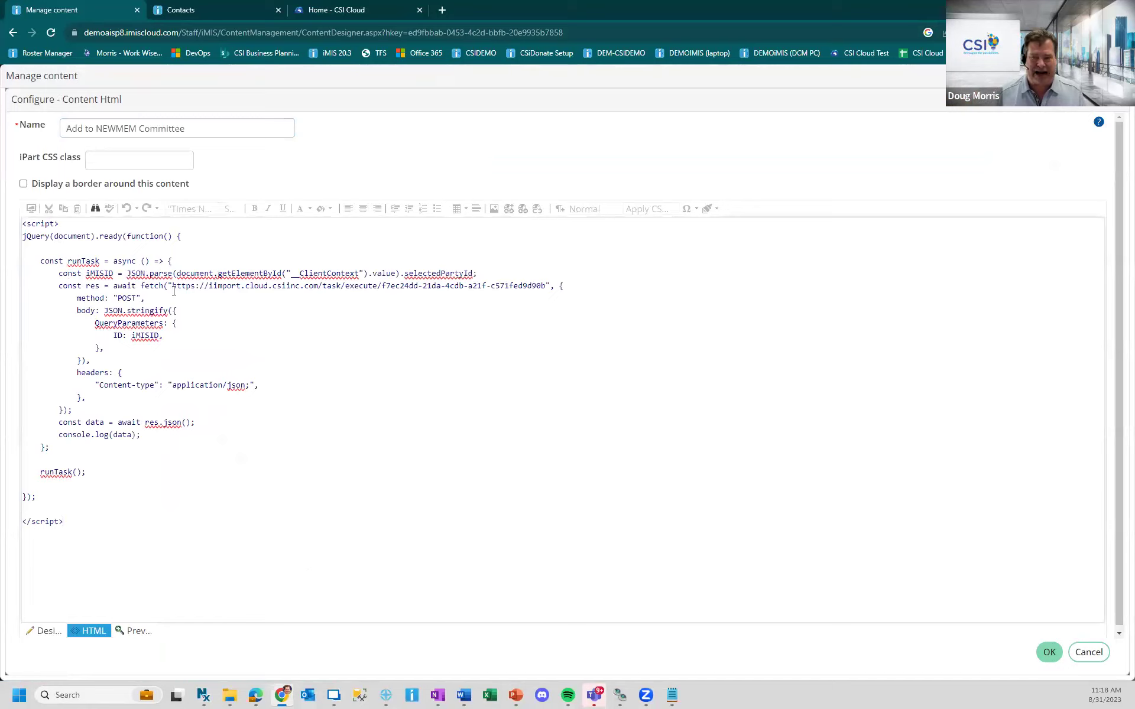
drag(172, 285, 542, 284)
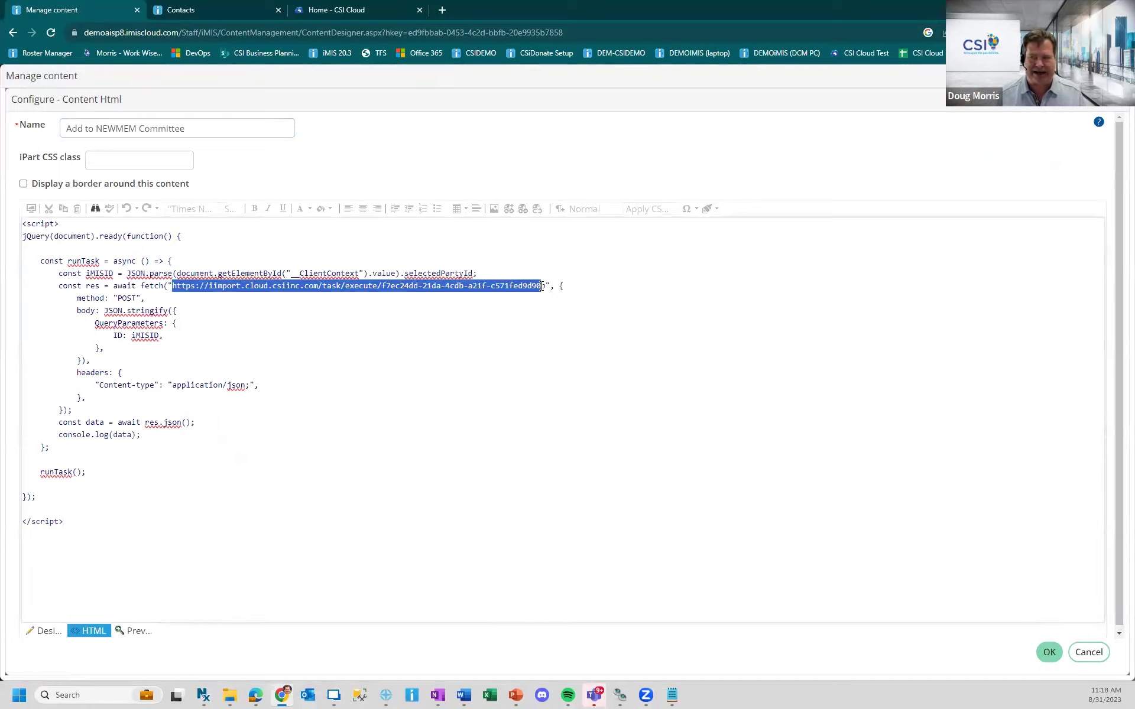
key(Delete)
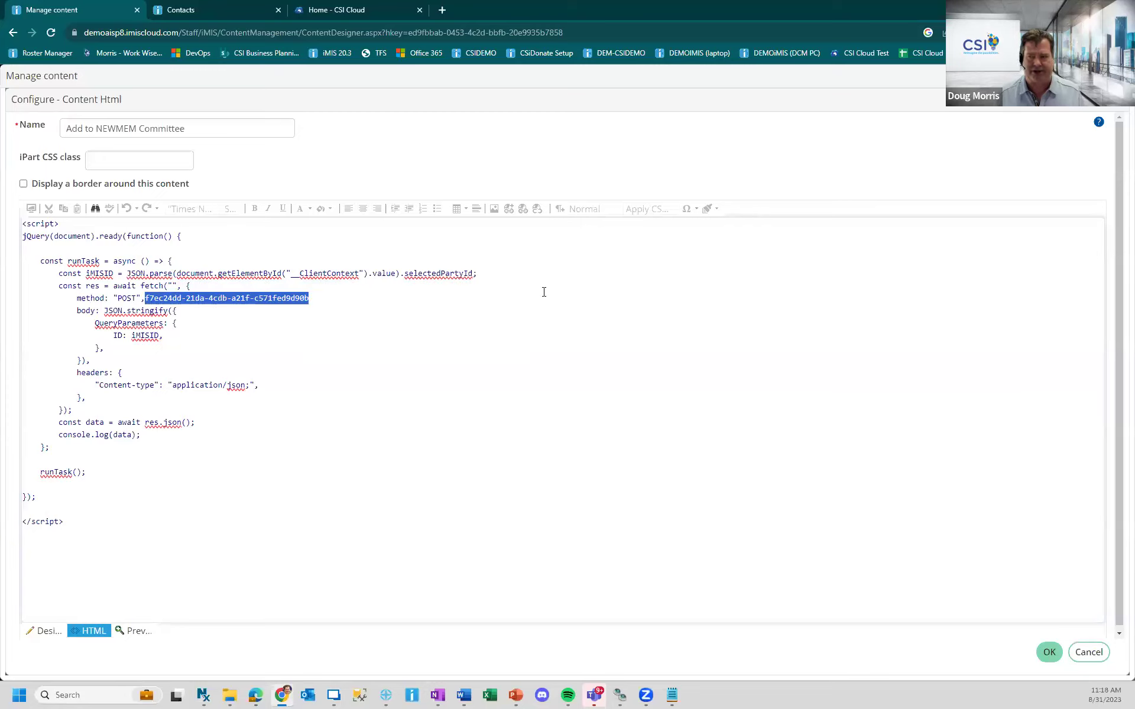
key(ctrl+z)
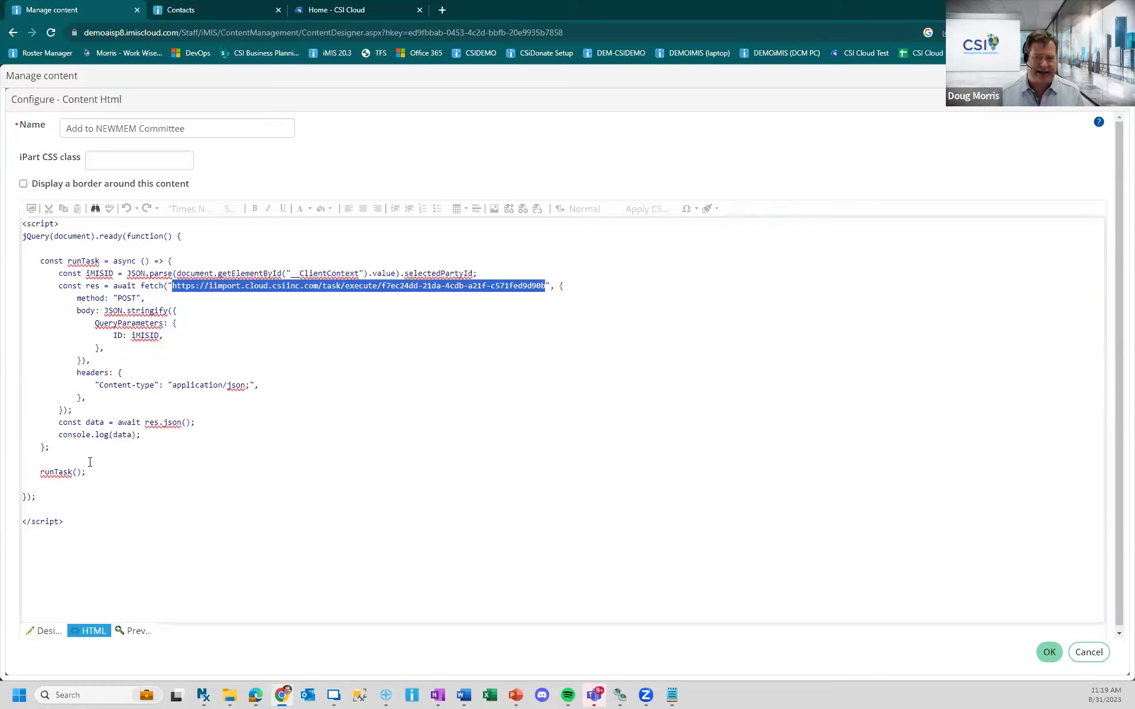
- Highlight the runTask(); call, cancel the configuration unsaved, and switch to the Edge window
drag(87, 473, 42, 479)
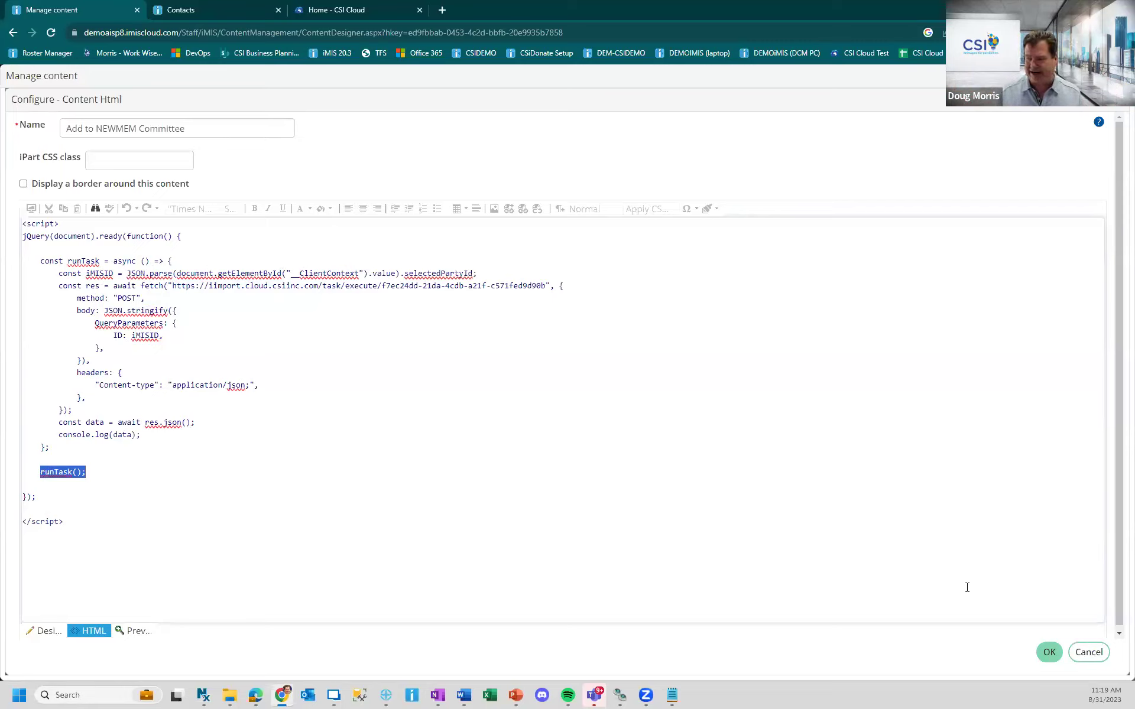
click(1088, 652)
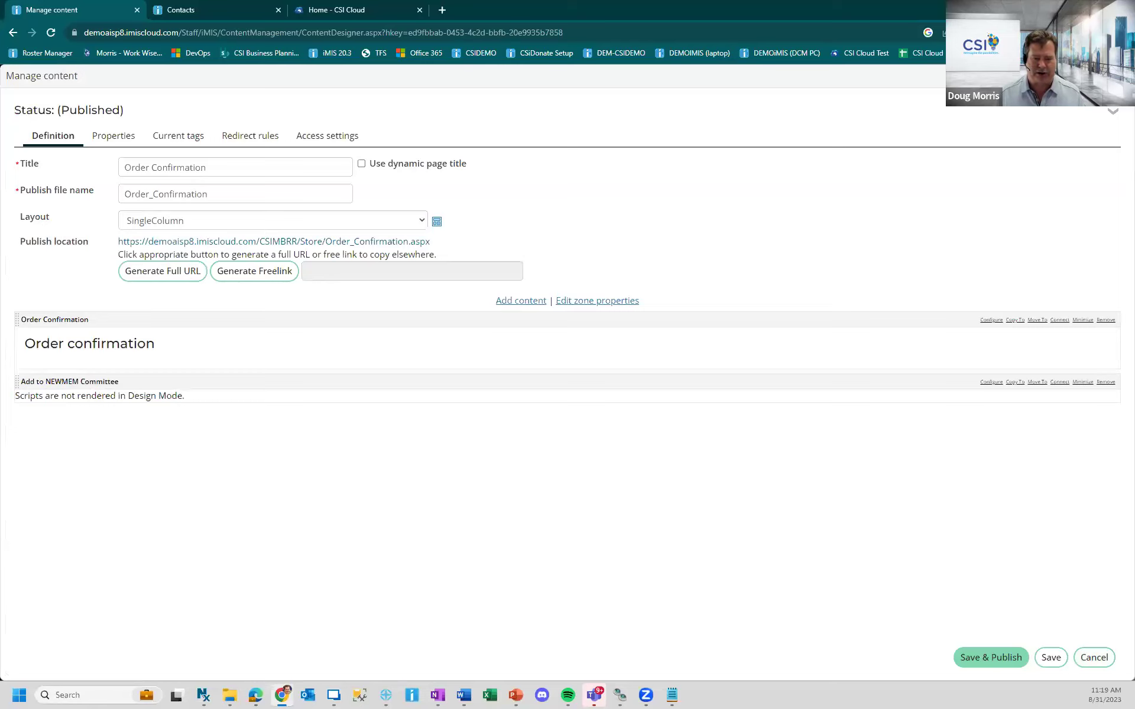
key(alt+Tab)
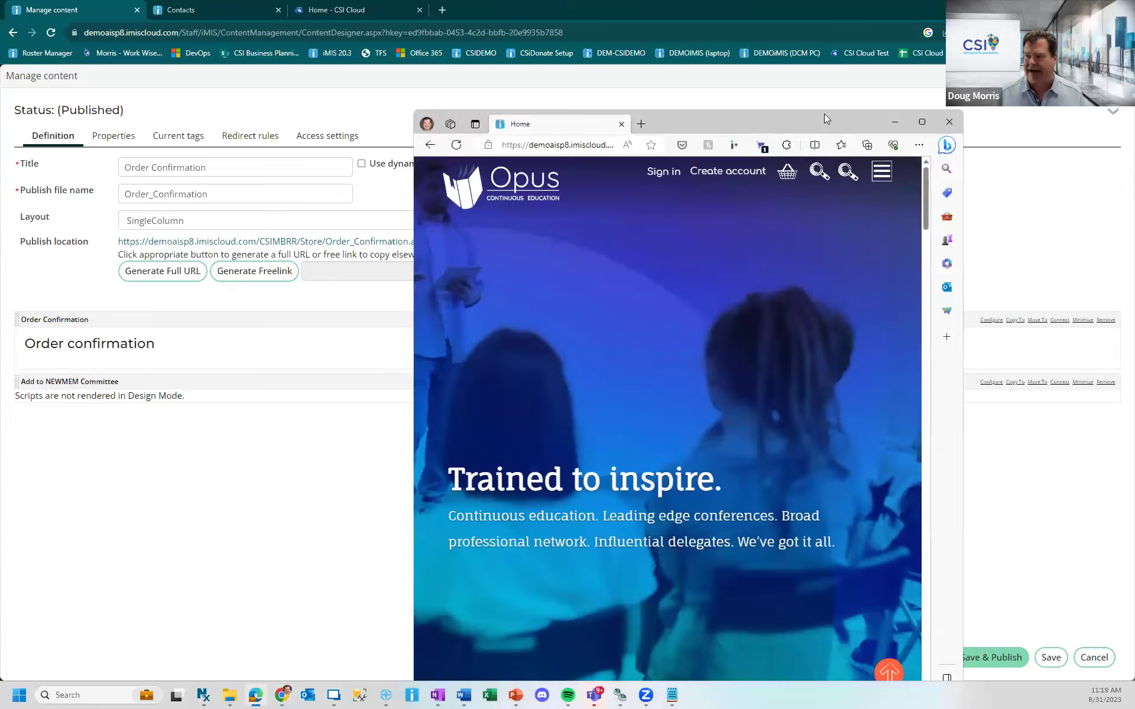
- Maximize Edge and go from Membership to the Join - regular page showing Regular Member Fees of 200.00
double_click(824, 115)
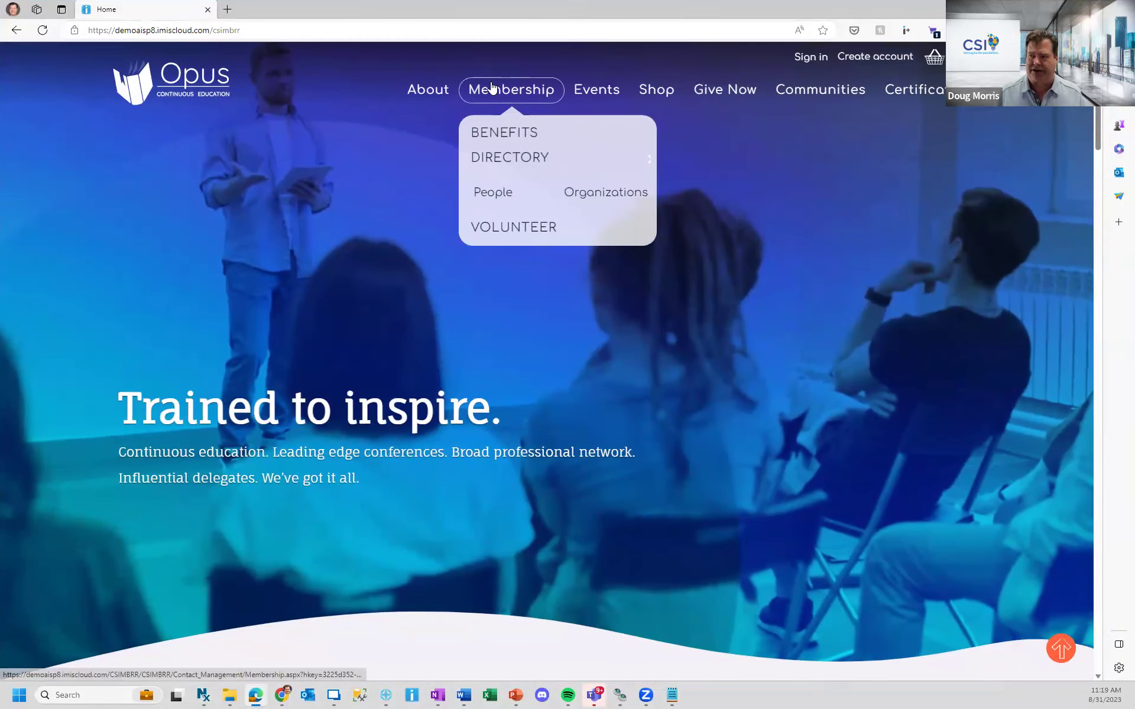
click(491, 86)
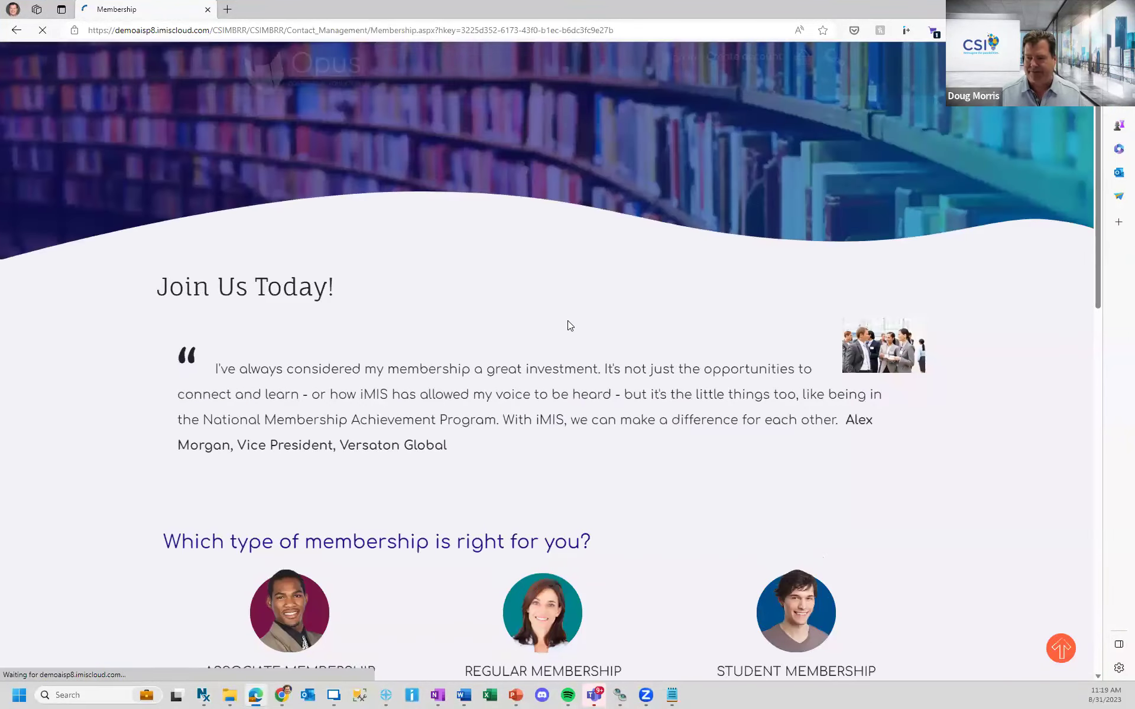
scroll(567, 320, down, 8)
click(472, 449)
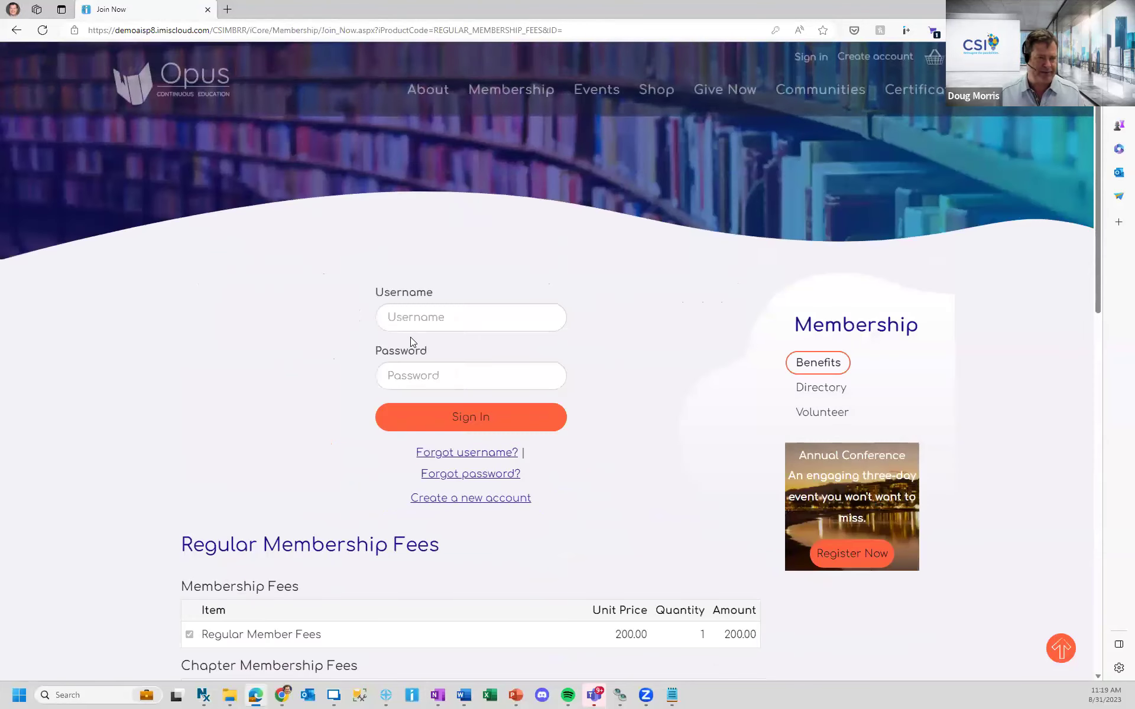
scroll(424, 326, down, 6)
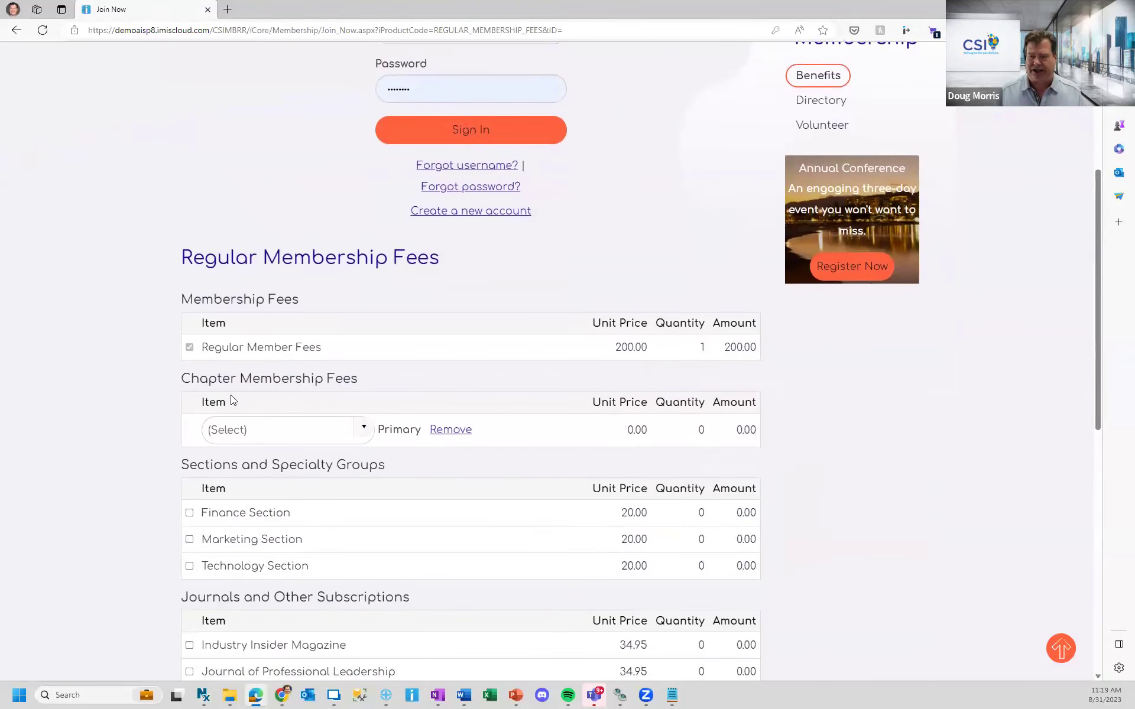
scroll(340, 334, down, 6)
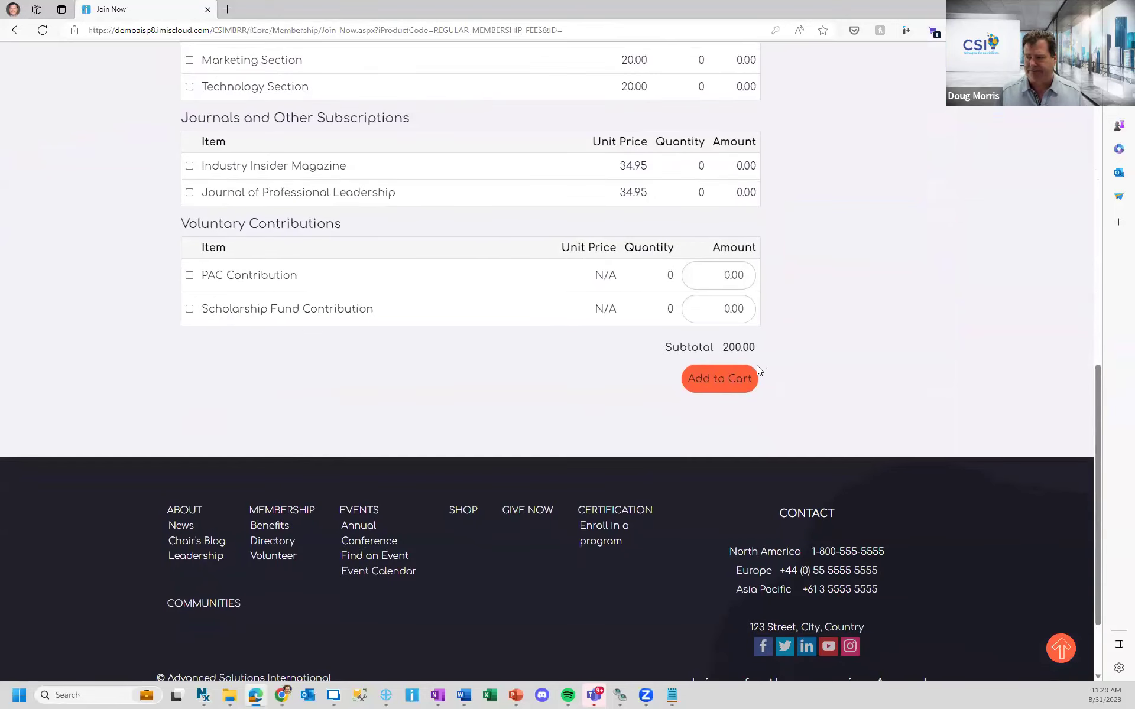
- Add the 200.00 Regular Membership Fees to the cart, check out, and choose Create a new account
click(719, 379)
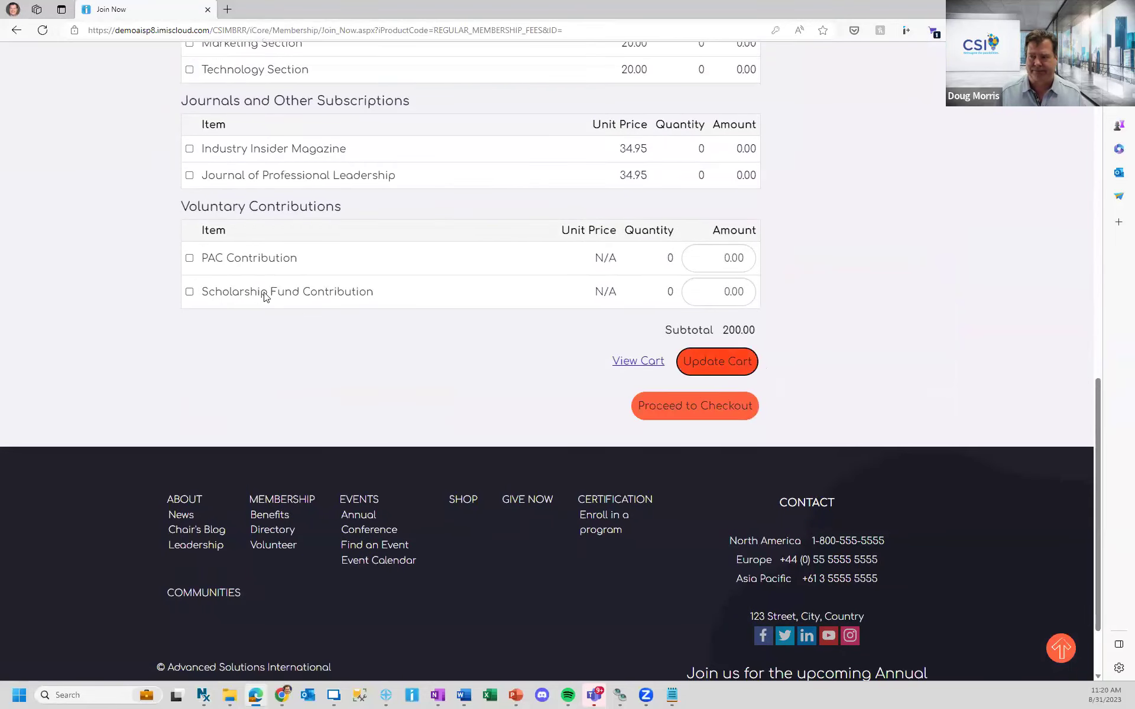
click(680, 405)
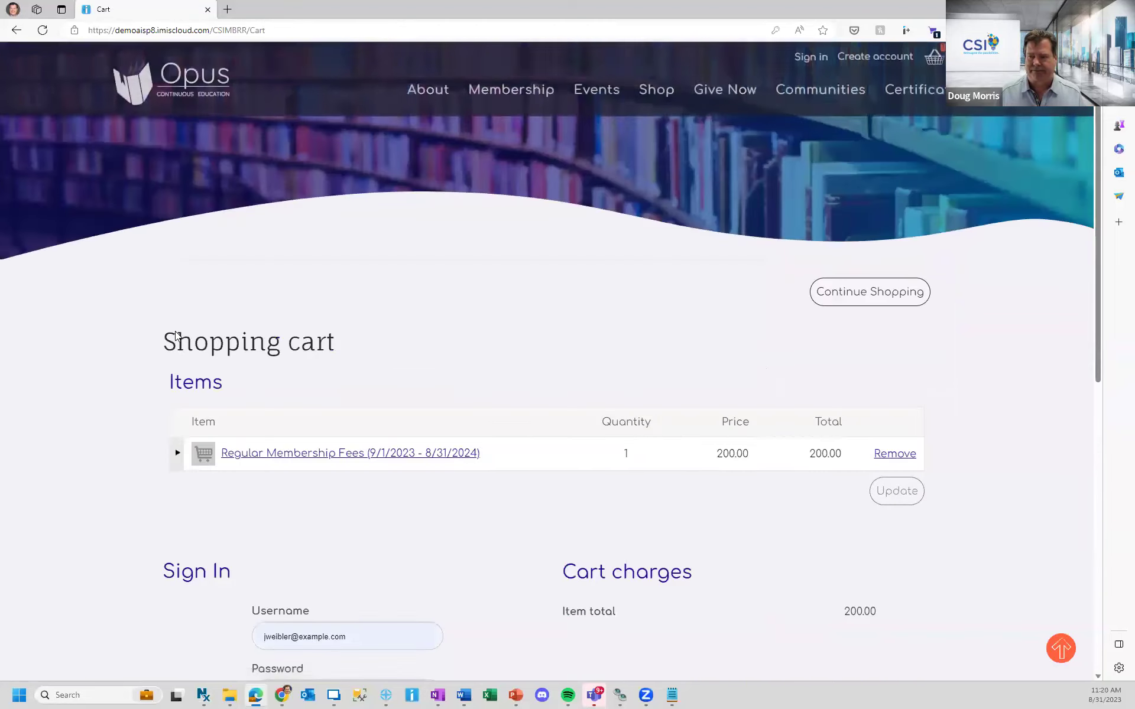
scroll(180, 334, down, 8)
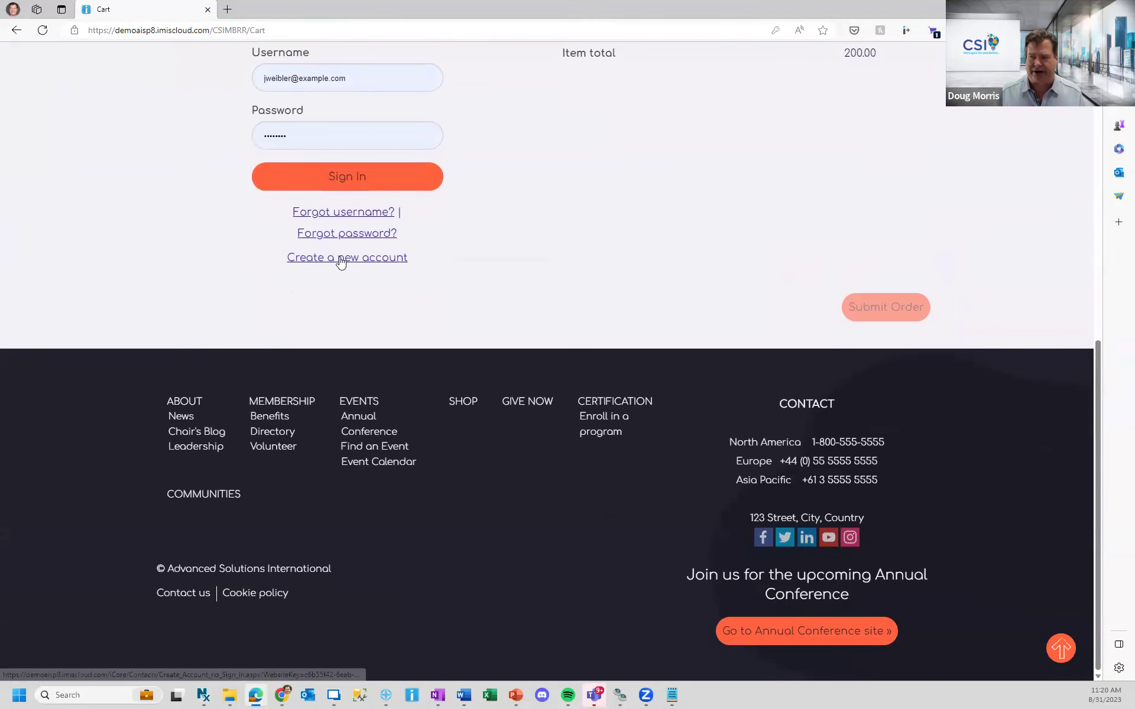
click(341, 258)
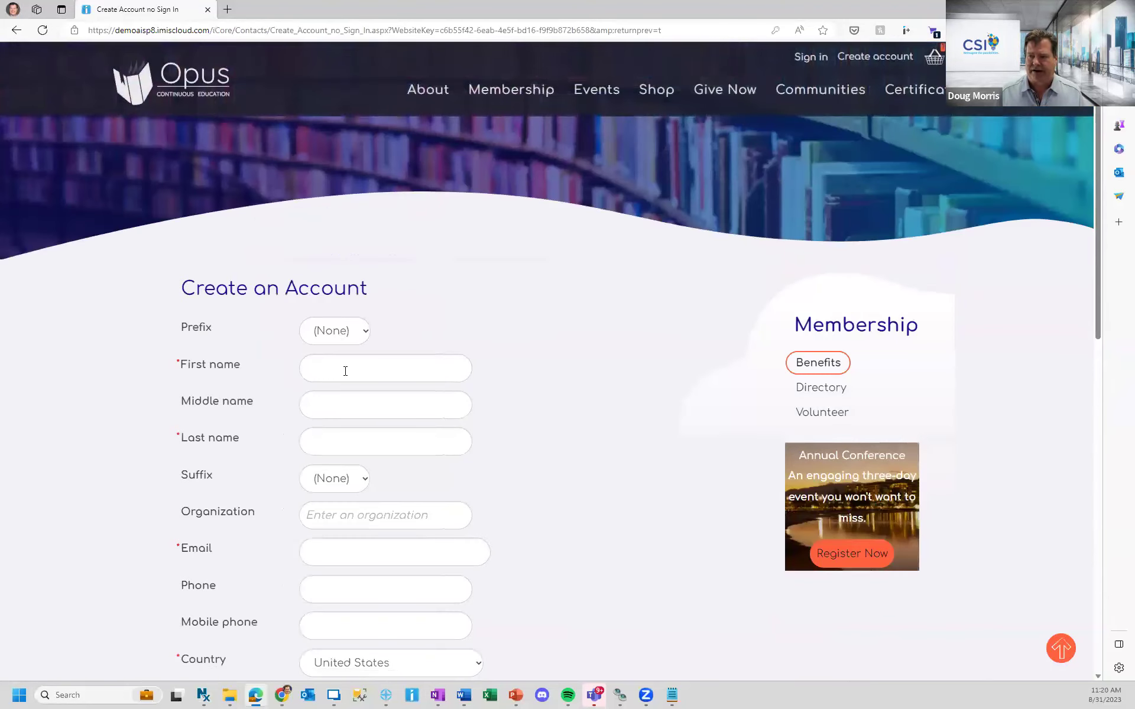
- Enter the new member's first name, last name and e-mail address, moving on to the Phone field
click(343, 355)
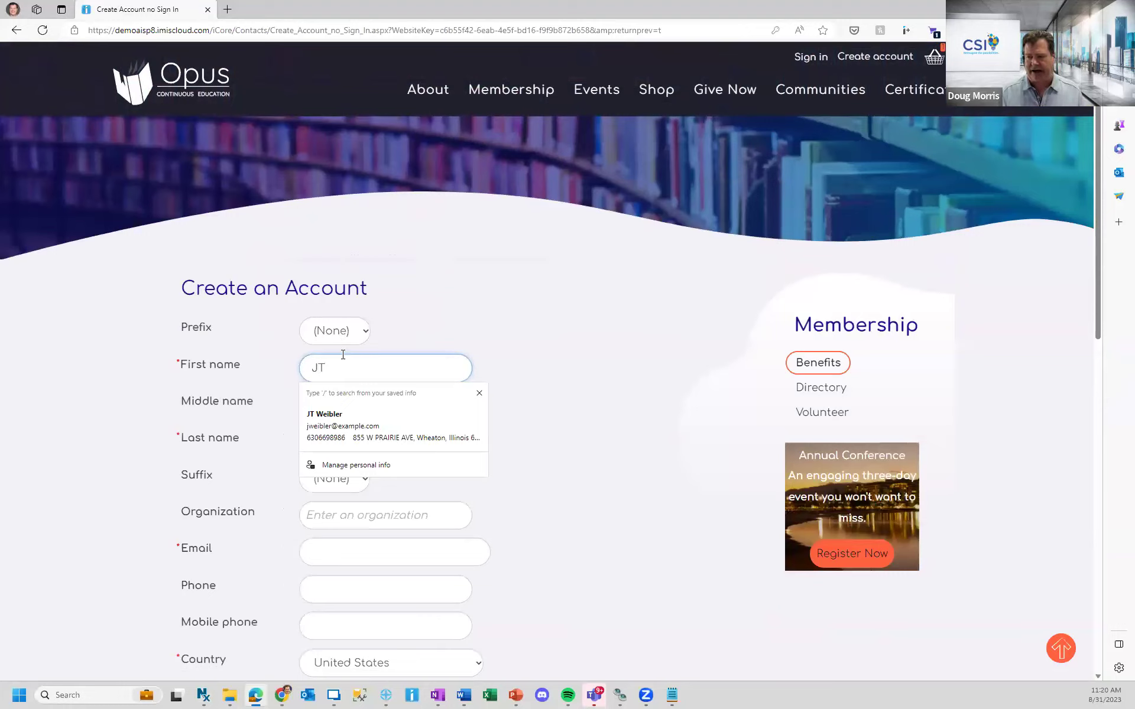
key(Tab)
key(Tab)
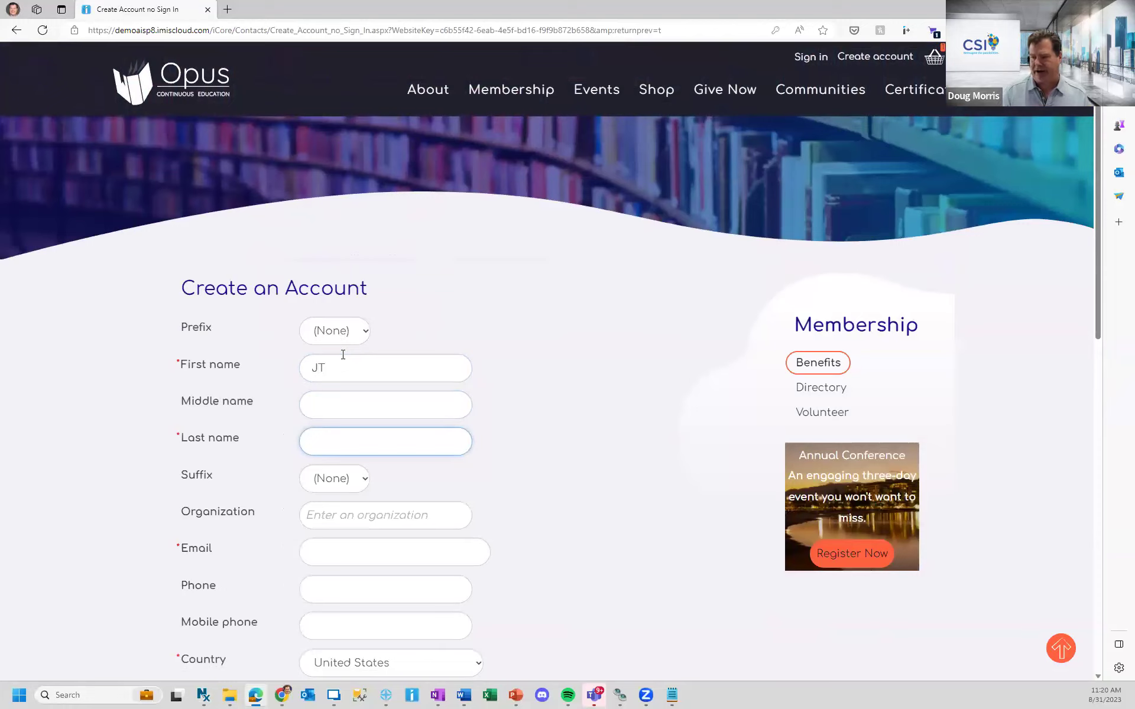
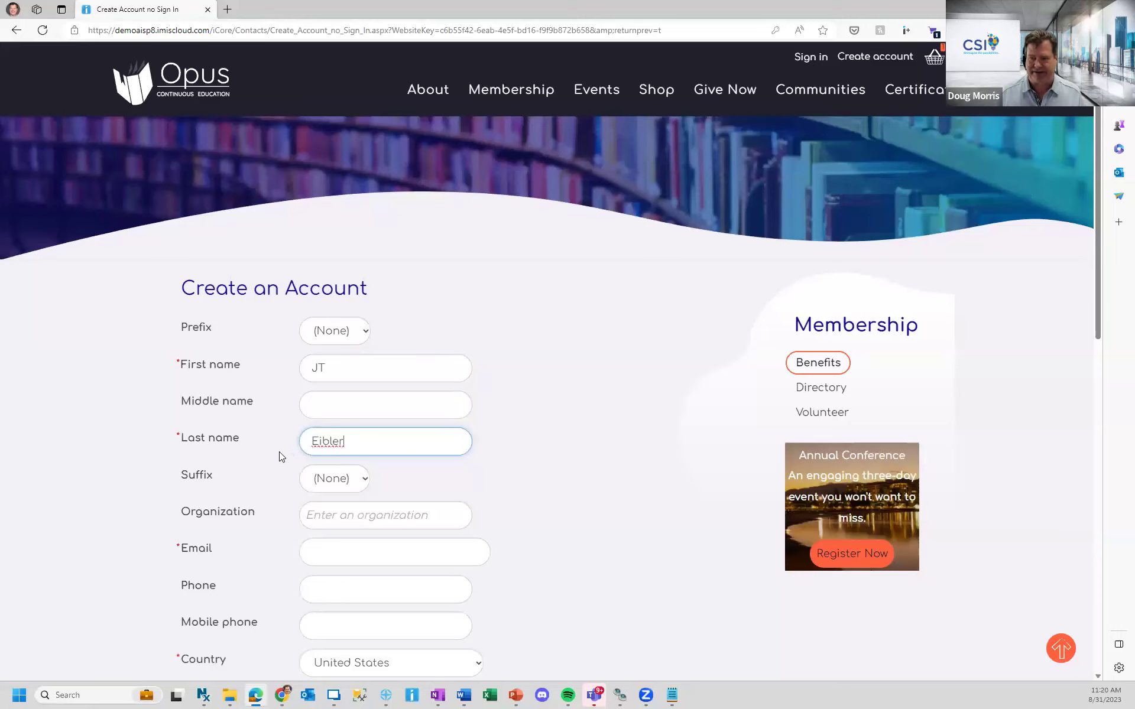
scroll(461, 432, down, 3)
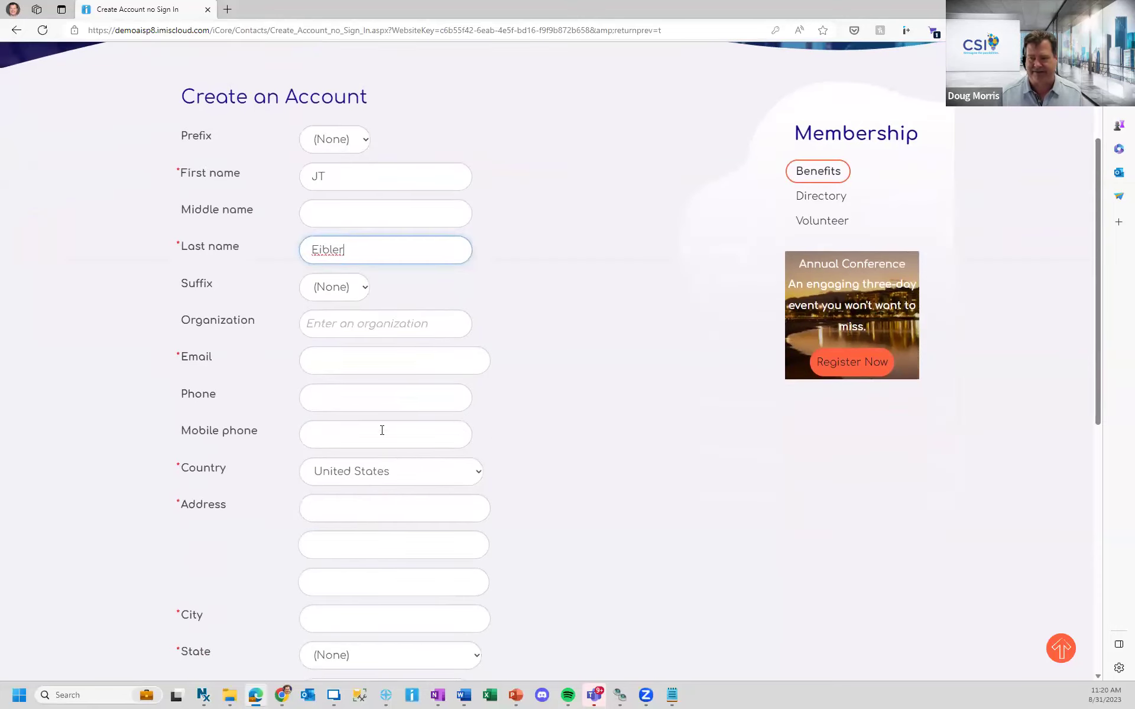
click(394, 366)
text(jeibler@)
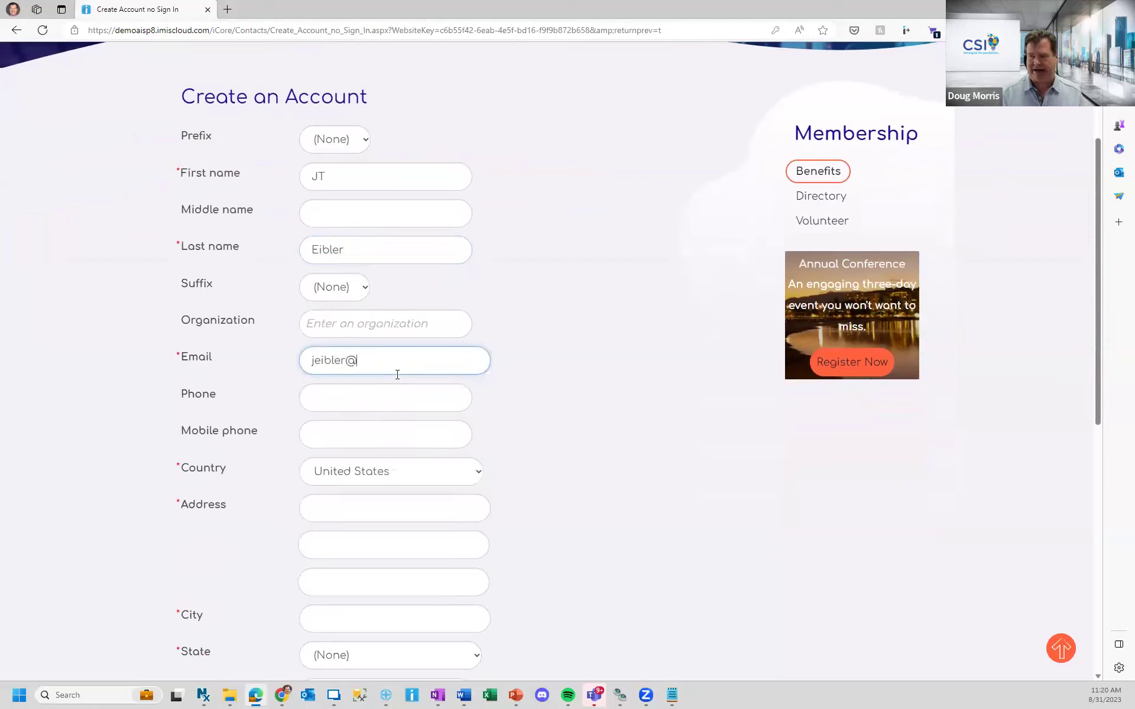
text(example.com)
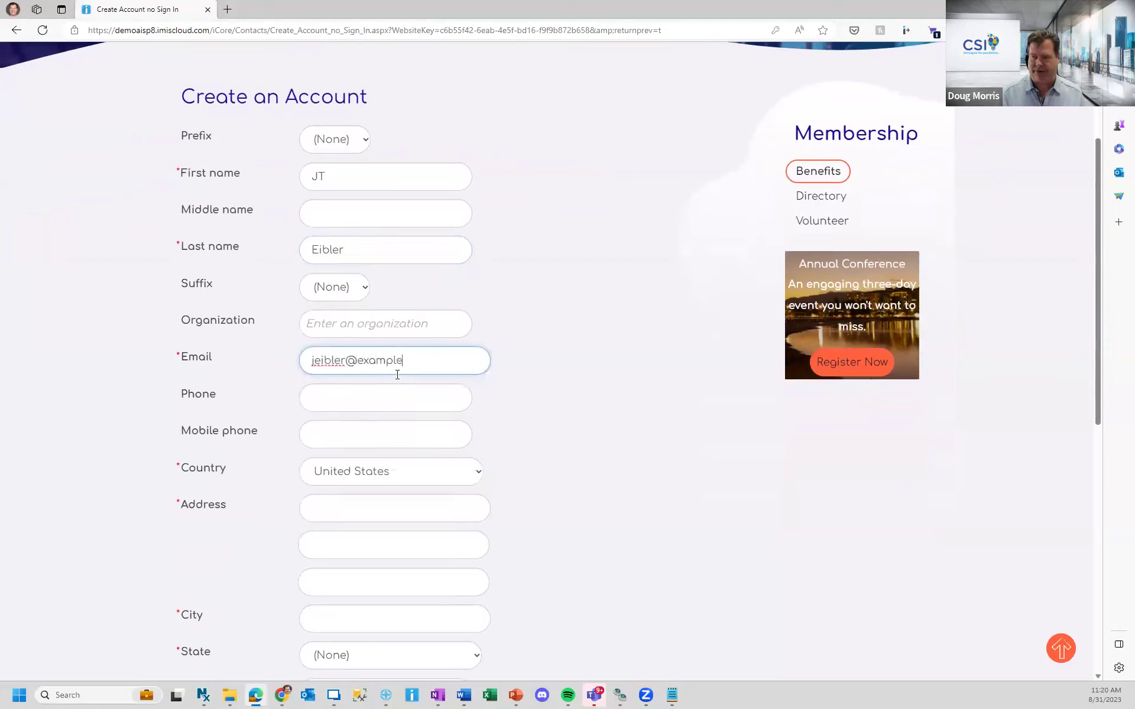
key(Tab)
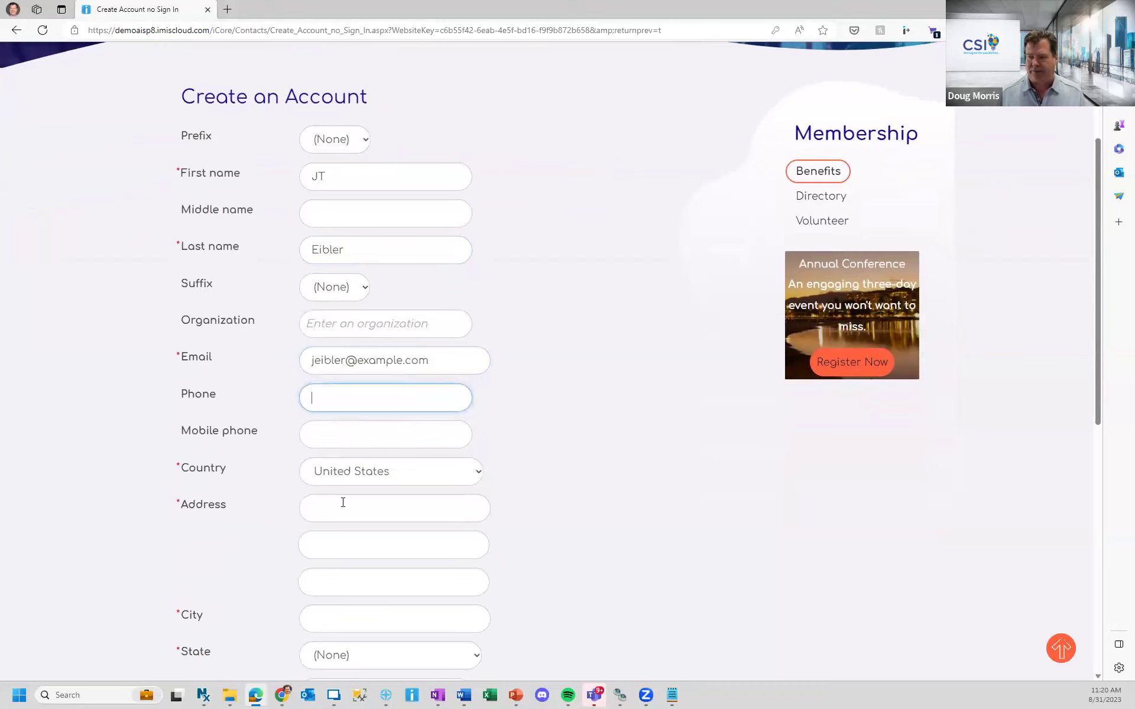
- Autofill the address from saved browser data, enter and confirm the account password, and save the form
click(339, 502)
click(387, 354)
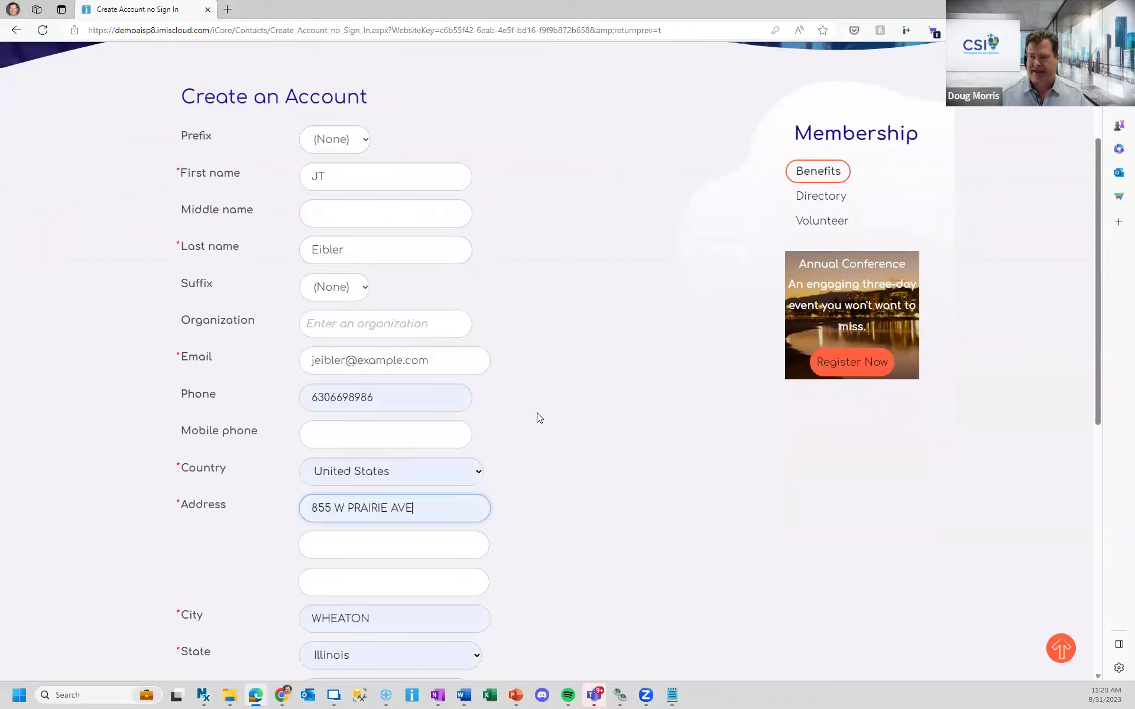
scroll(579, 483, down, 2)
scroll(579, 483, down, 3)
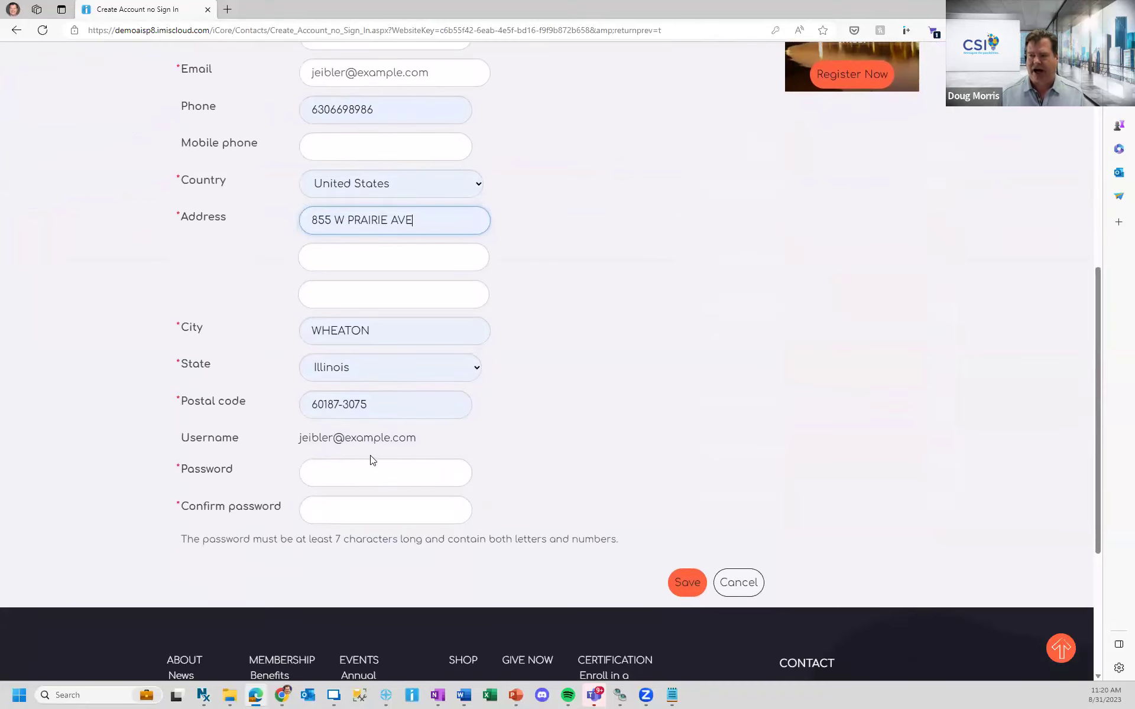
click(362, 471)
text(••••••••)
key(Tab)
text(••••••••)
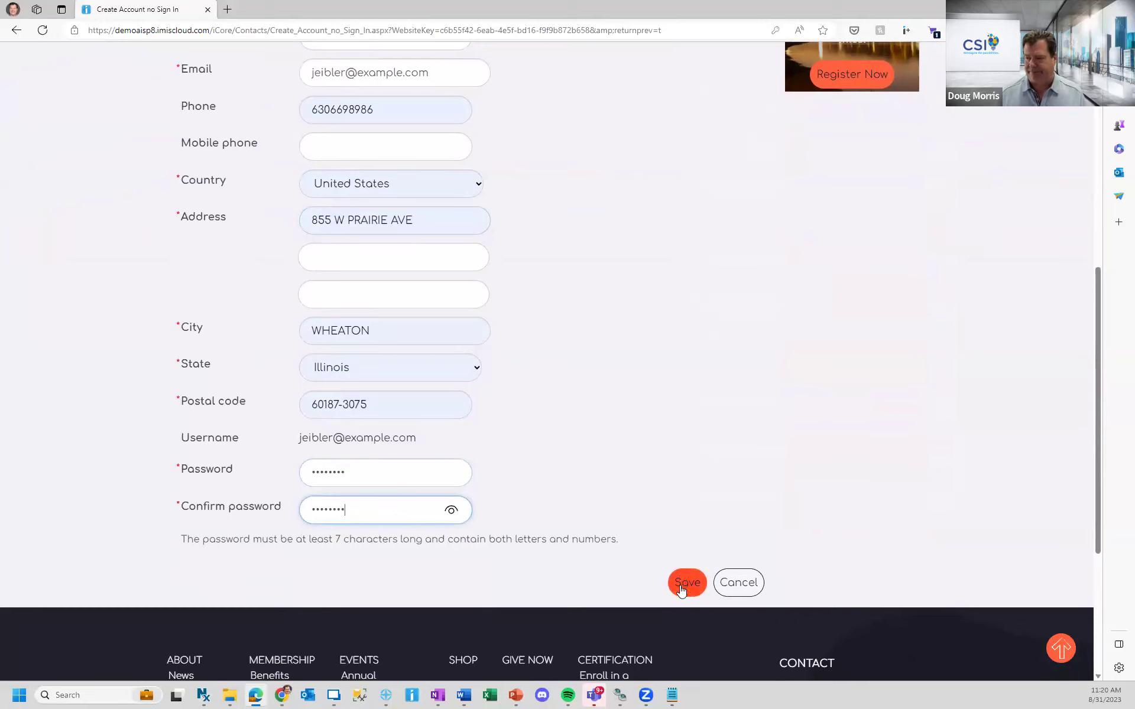
click(681, 587)
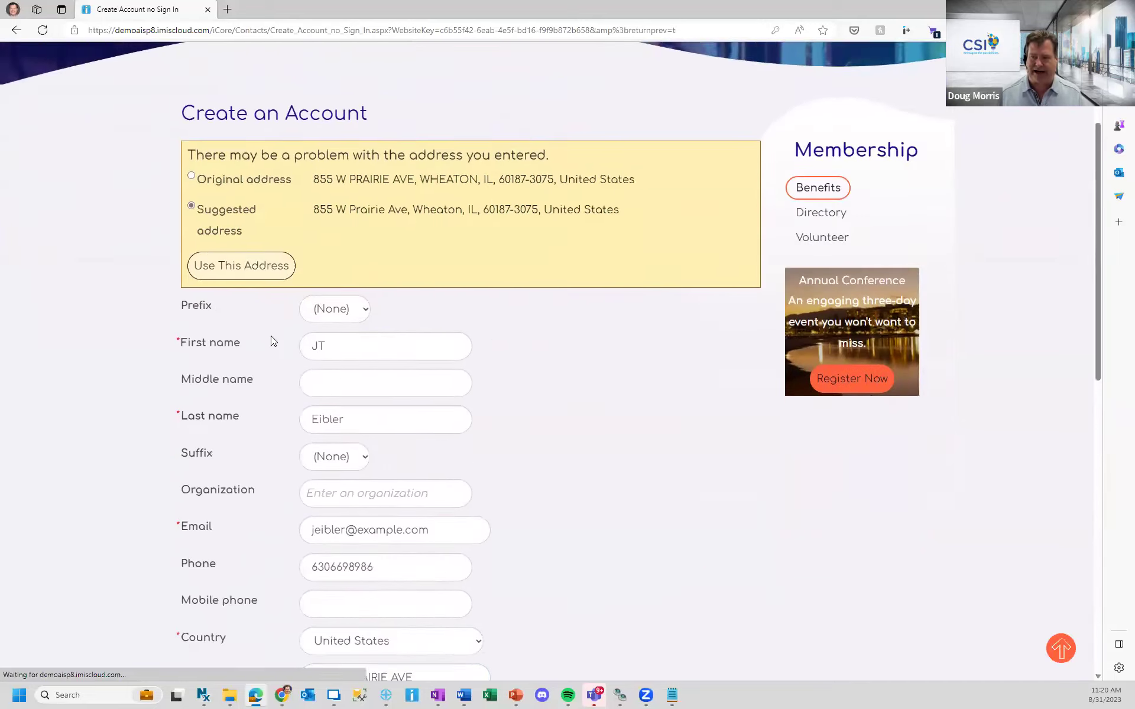
- Accept the suggested corrected address, re-enter the password and confirmation, and save the account again
click(248, 171)
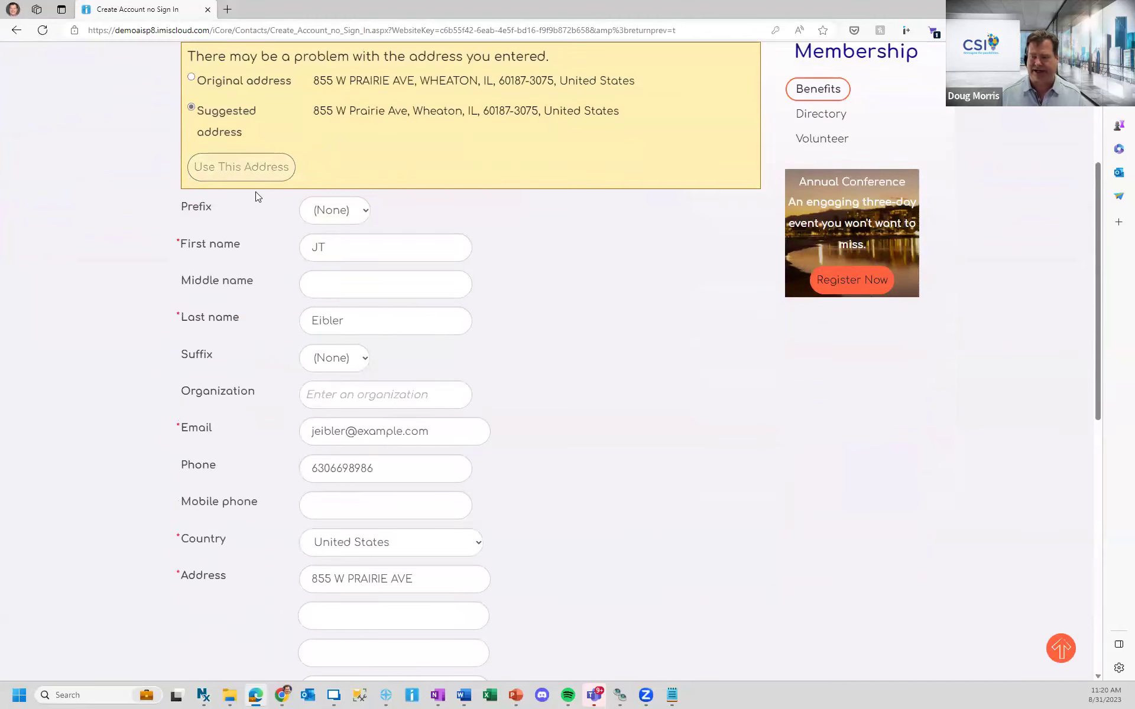
scroll(322, 225, down, 1)
scroll(307, 224, down, 6)
click(329, 211)
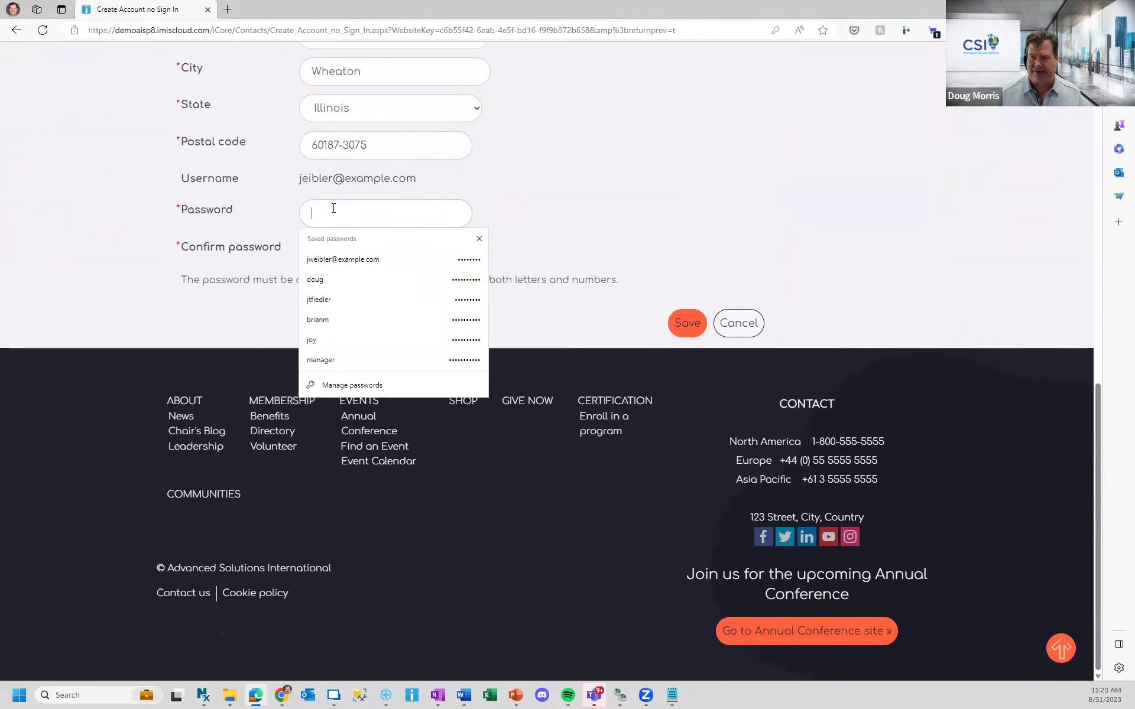
text(abcdefgh)
key(Tab)
text(abcdefgh)
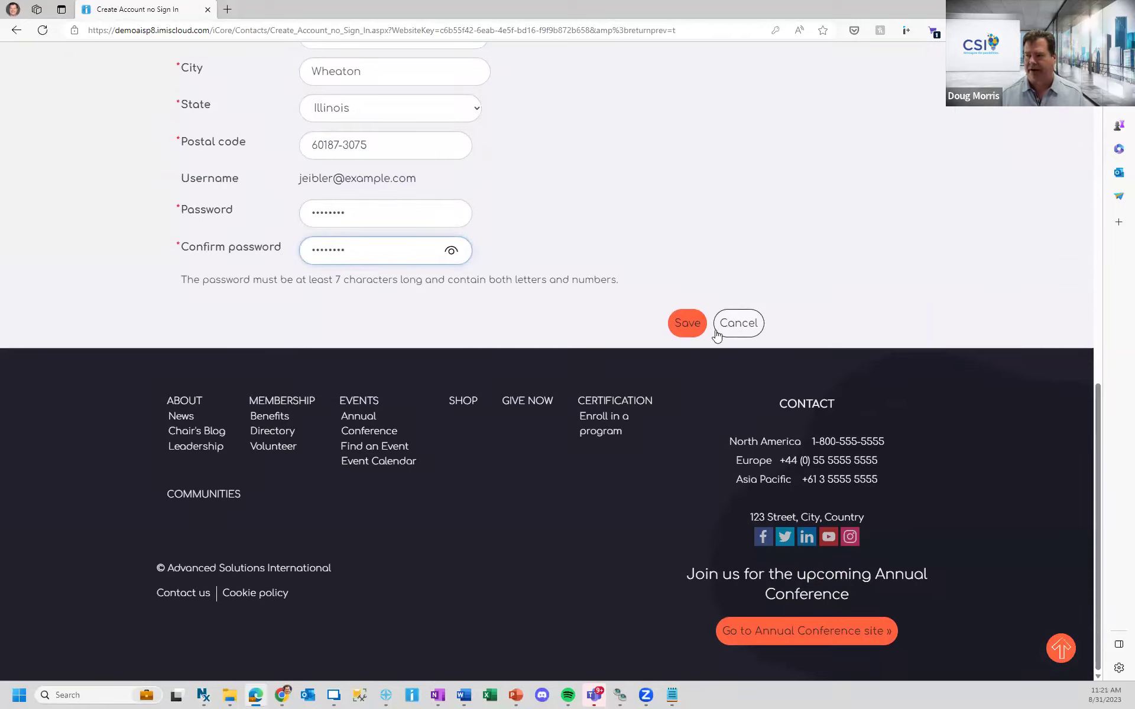
click(680, 312)
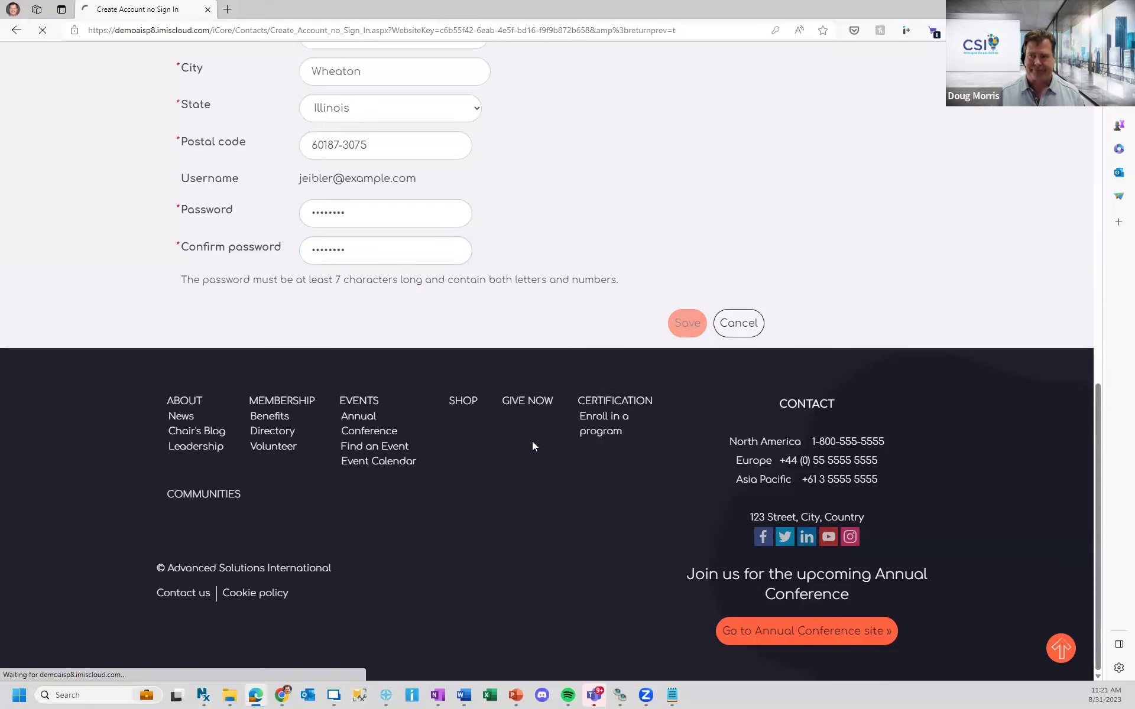
- Enter a purchase order number under Payment details and submit the 200.00 Regular Membership Fees order
scroll(528, 456, down, 5)
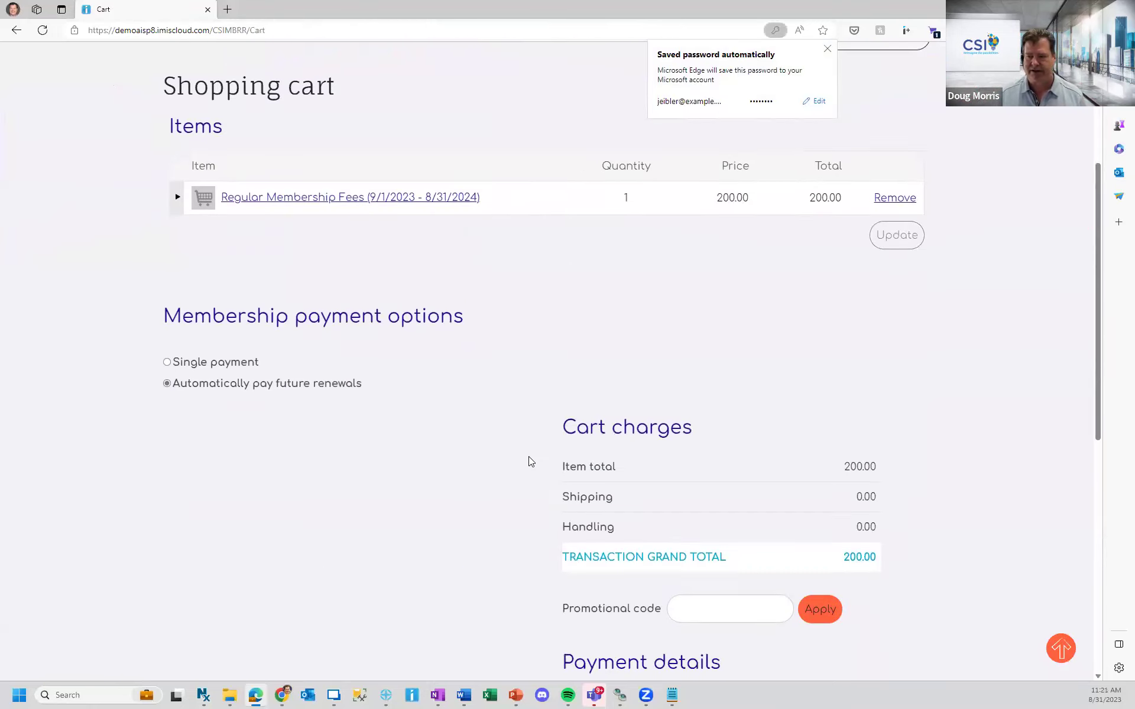
scroll(589, 541, down, 4)
click(664, 552)
text(2342)
click(891, 620)
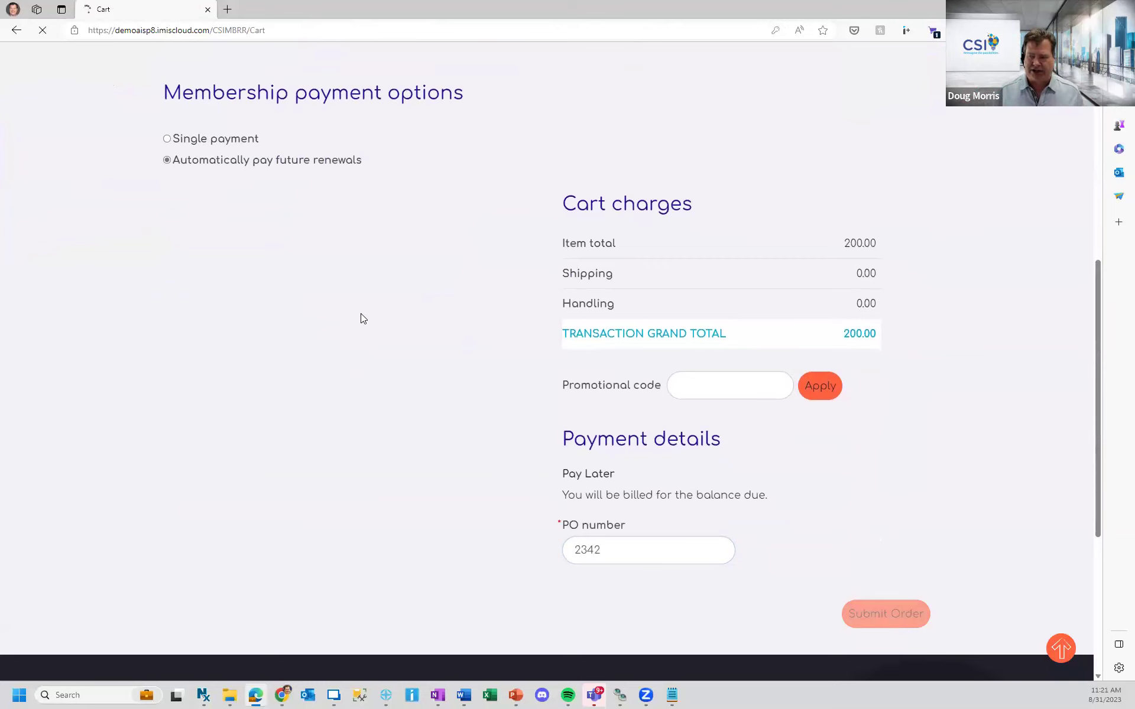
scroll(423, 273, down, 8)
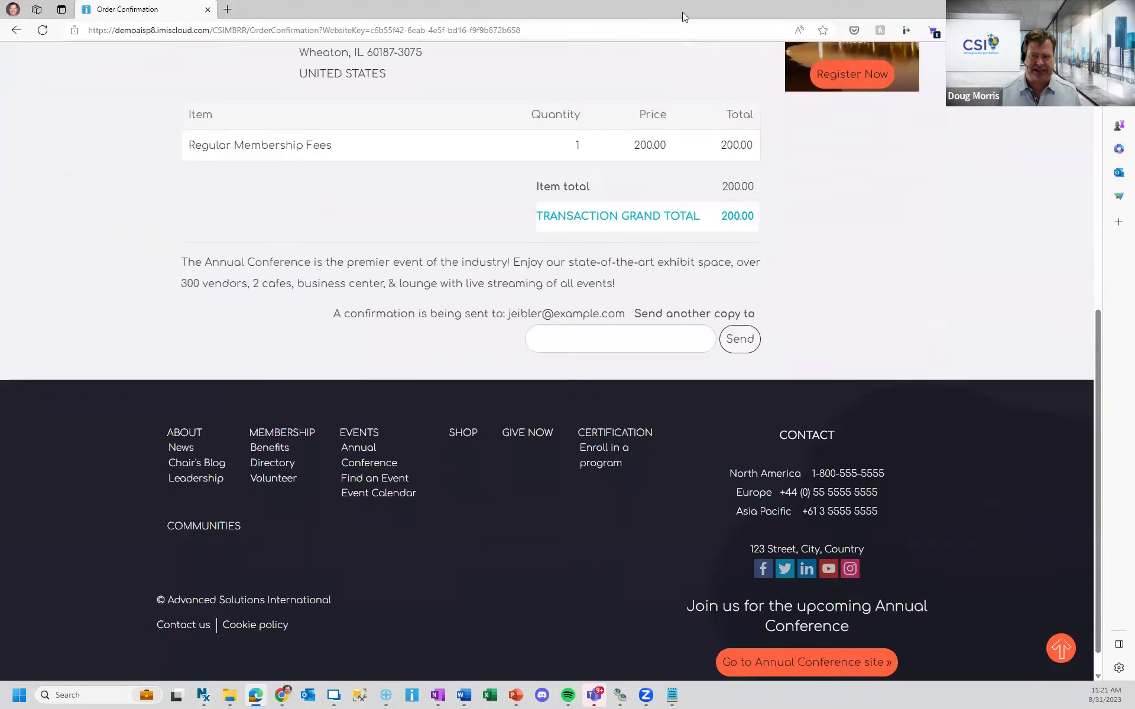
scroll(550, 219, up, 5)
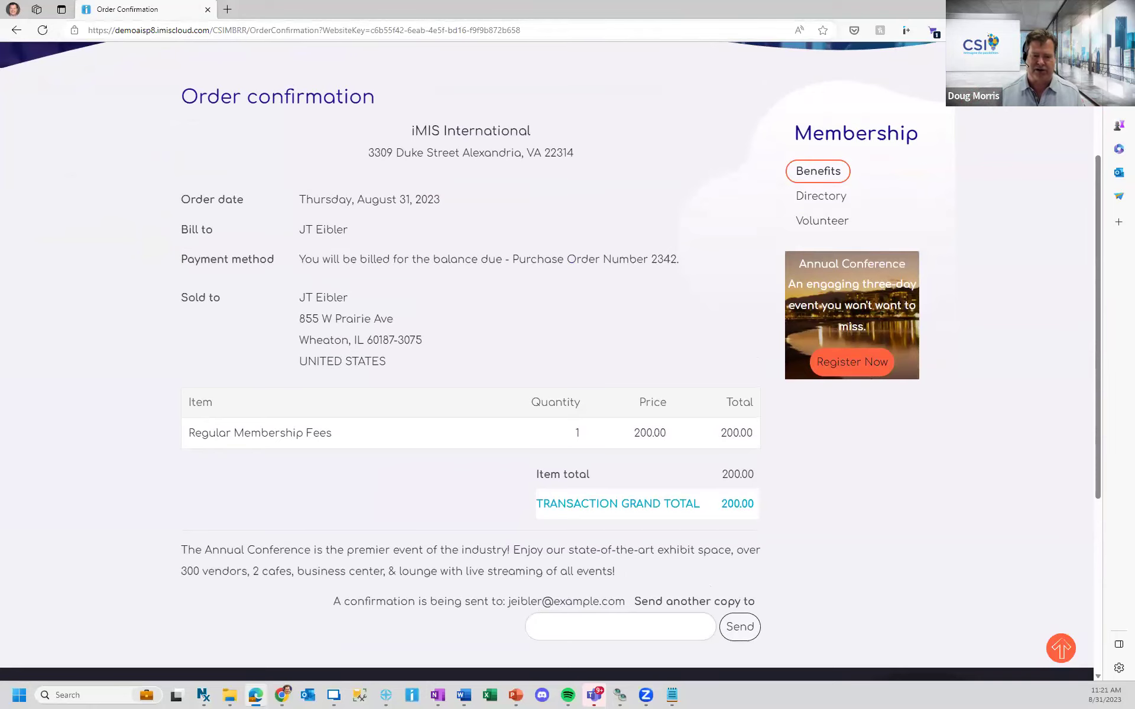
- On the staff site, search Contacts by the new member's first and last name initials and open their profile
key(alt+Tab)
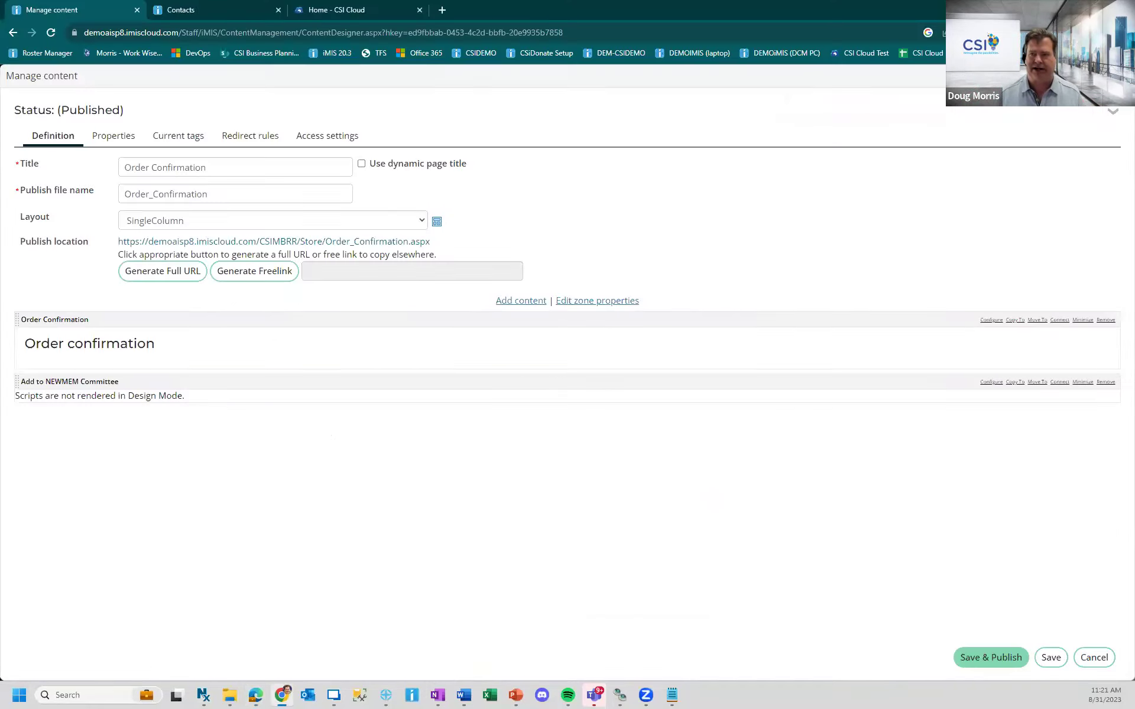
click(192, 9)
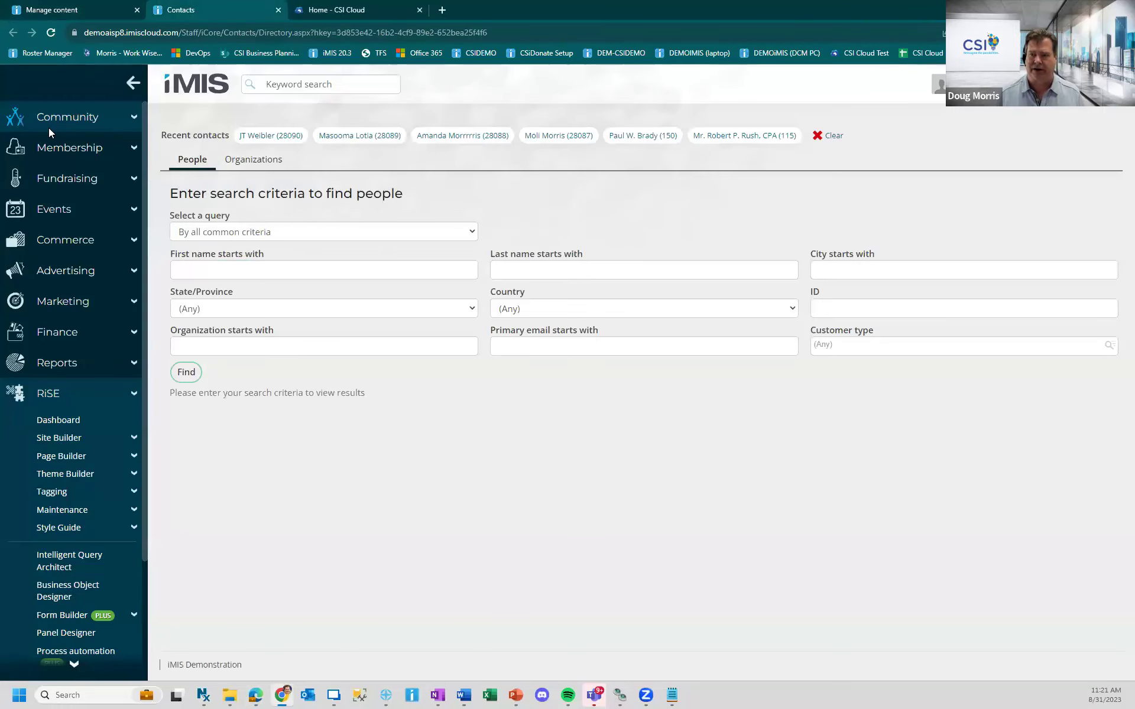
click(243, 269)
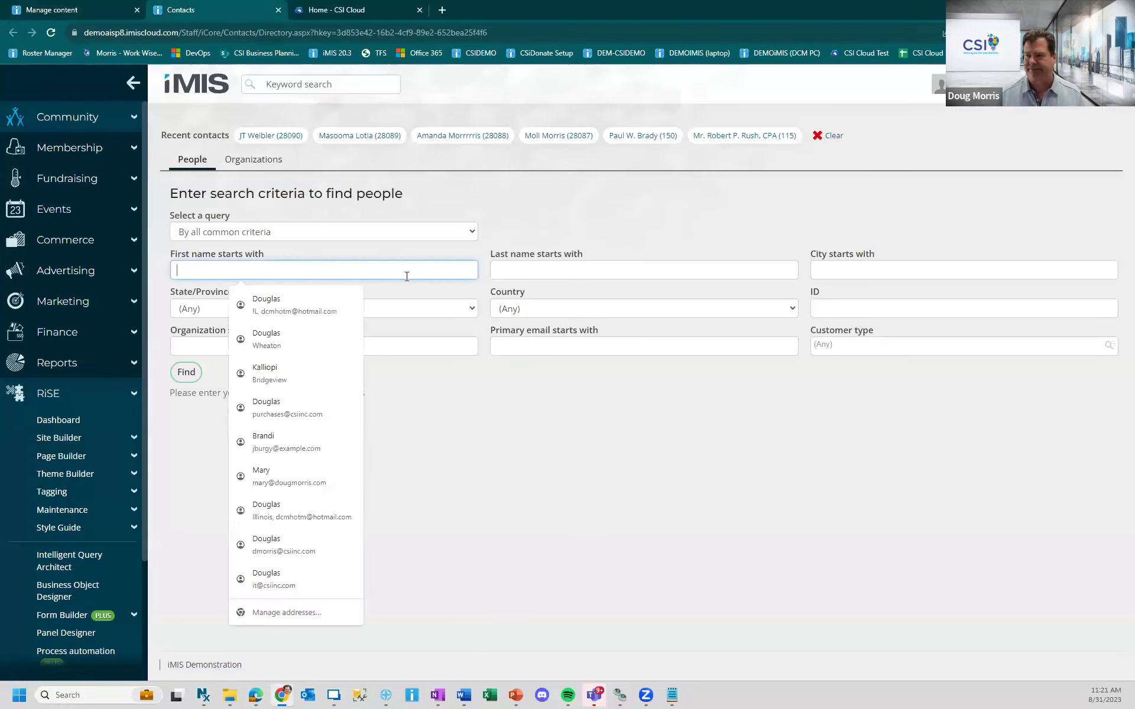
text(j)
key(Tab)
text(ei)
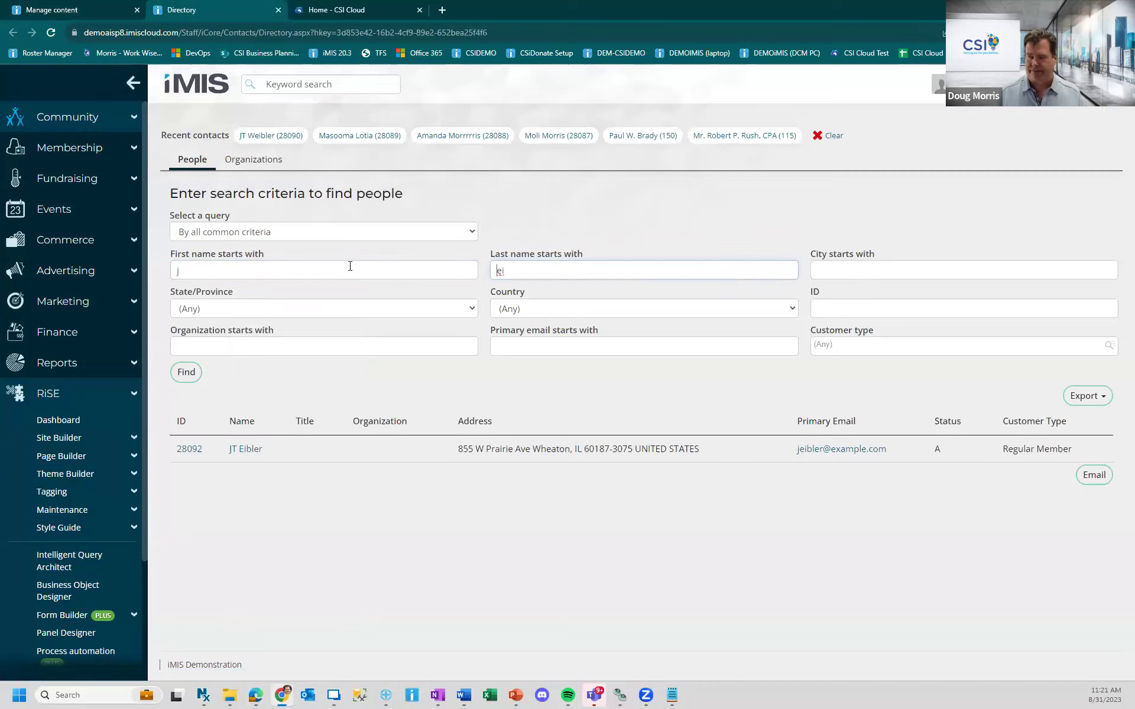
click(188, 449)
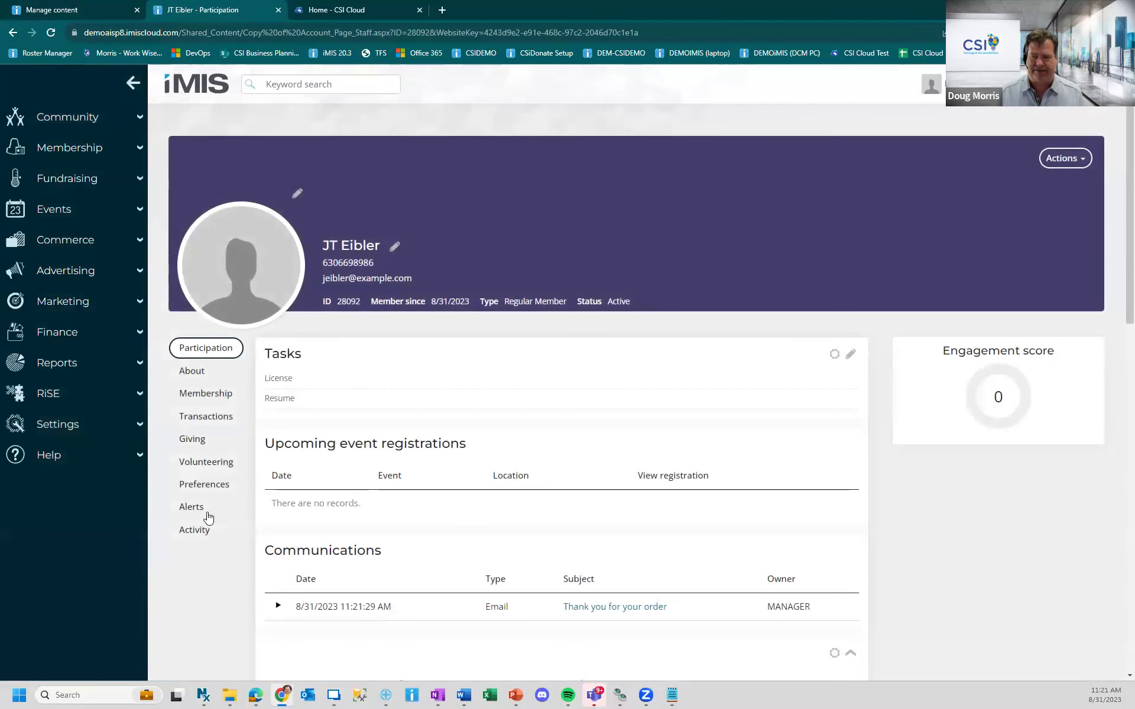
- Check the Activity tab's Committee table for COMMITTEE/NEWMEM (8/31/2023–8/31/2024), then return to the PowerPoint slideshow
click(188, 537)
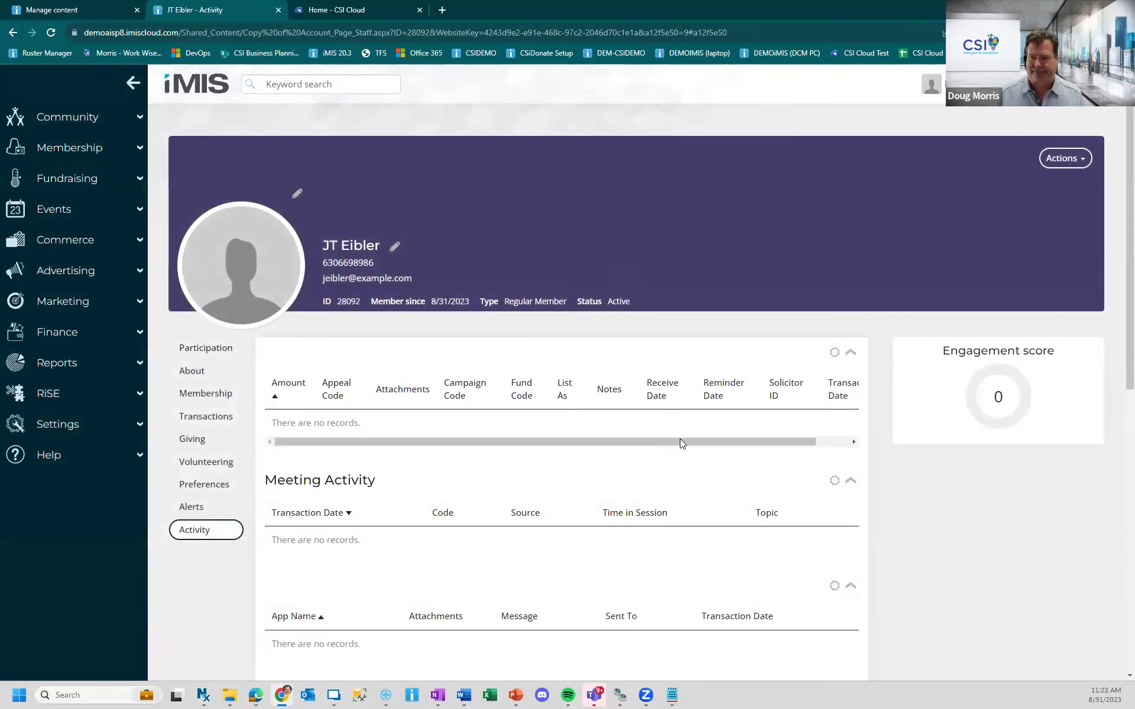
scroll(278, 389, down, 4)
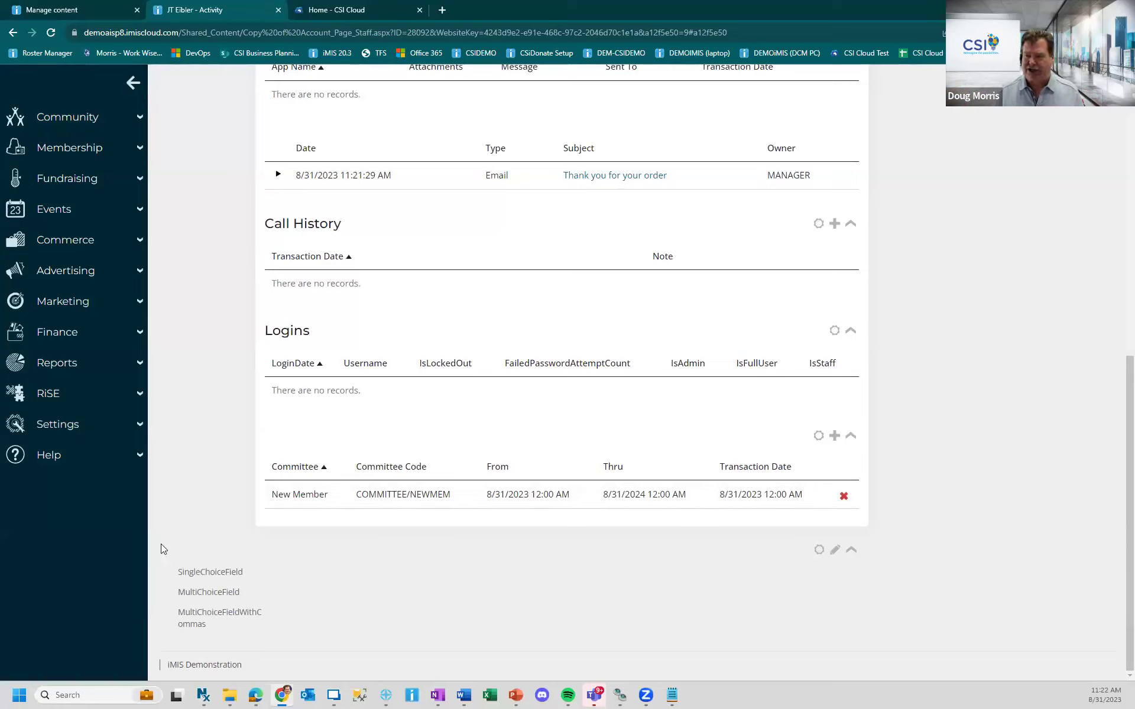
key(alt+Tab)
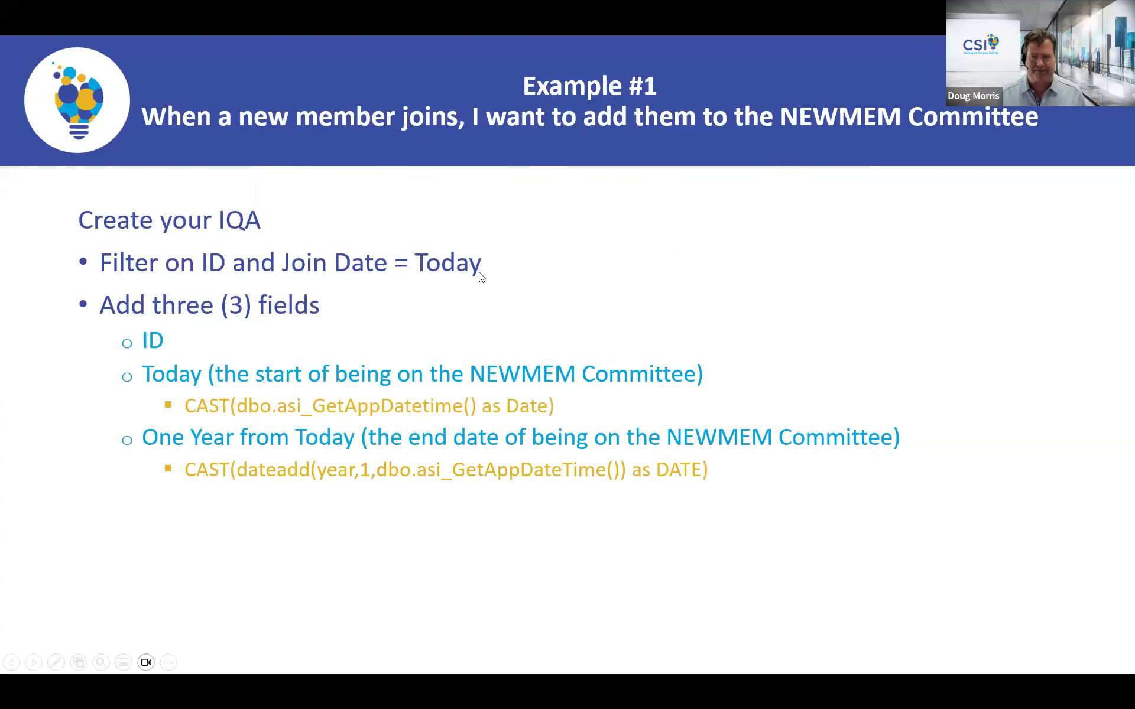
- Advance past the IQA filter slides and job steps (select IQA, save ID 123) to Insert and Update Data
click(297, 353)
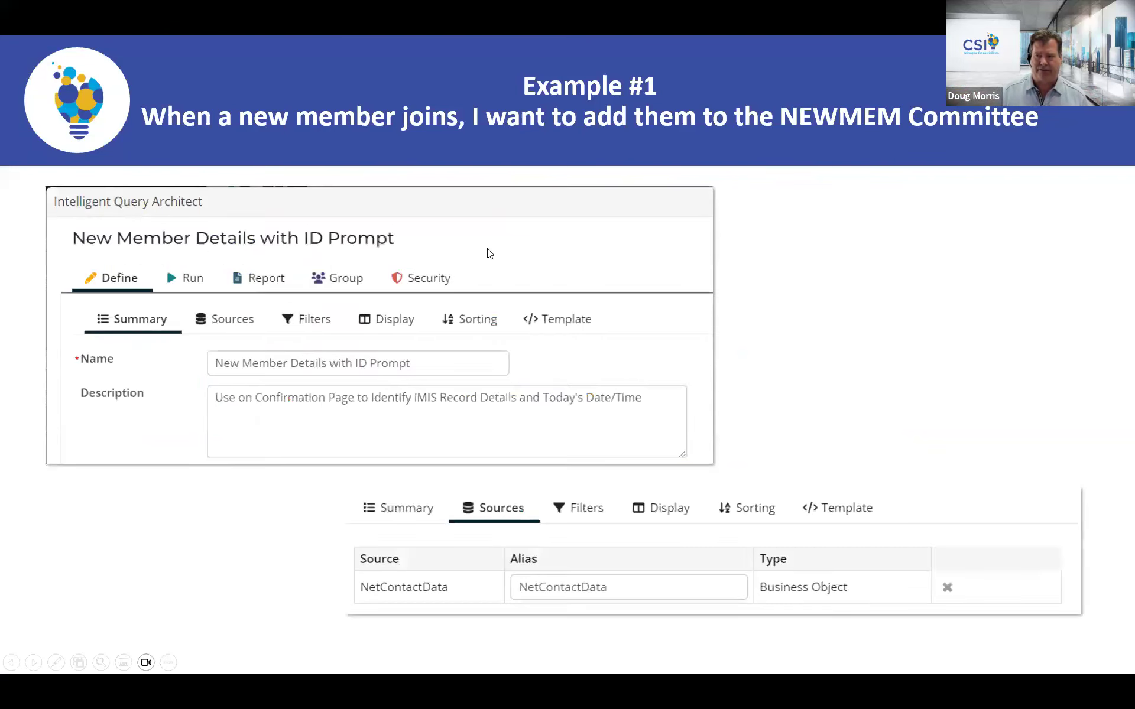
click(448, 267)
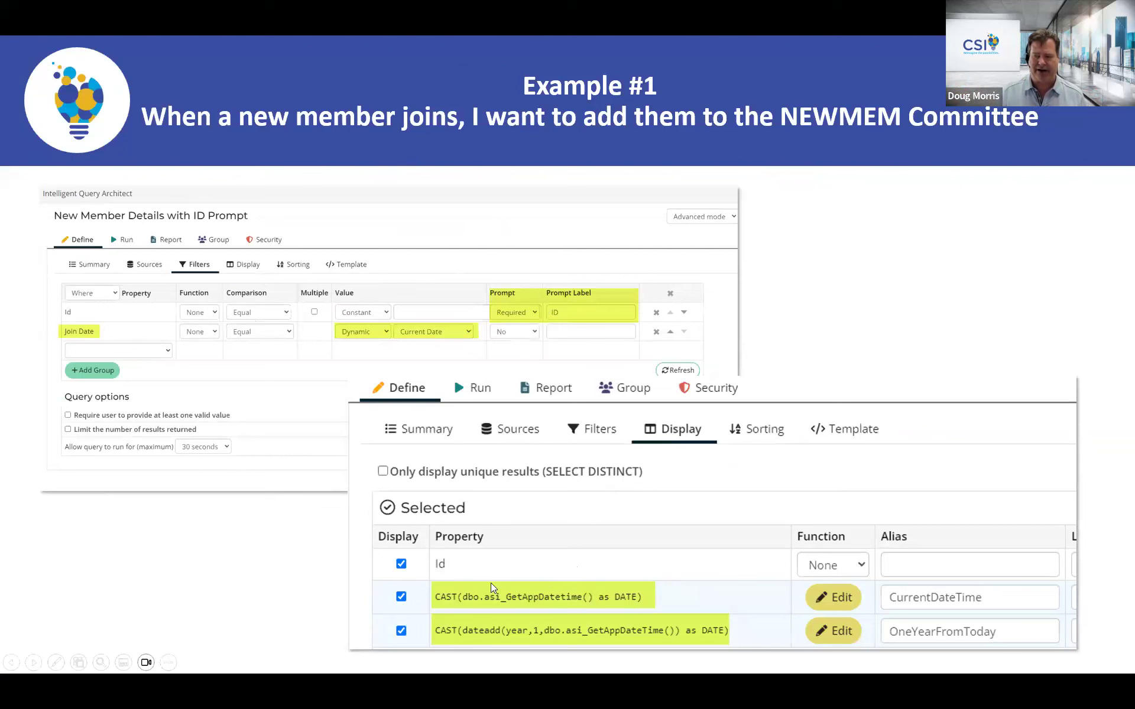
click(680, 575)
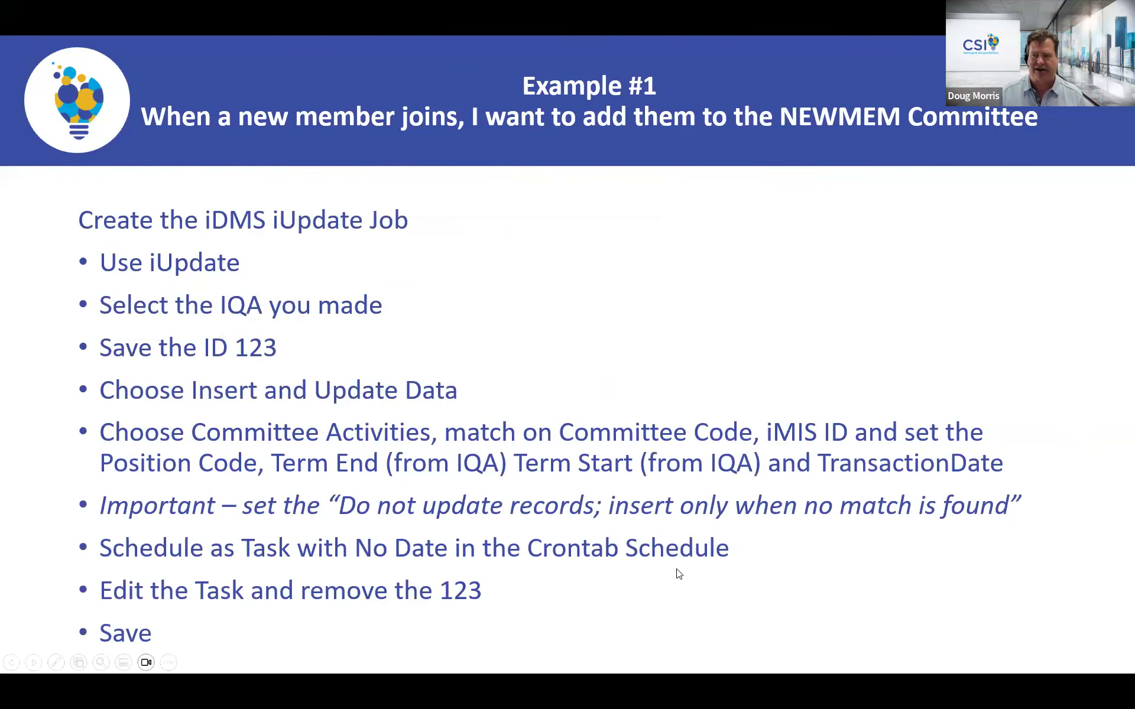
click(232, 479)
click(247, 472)
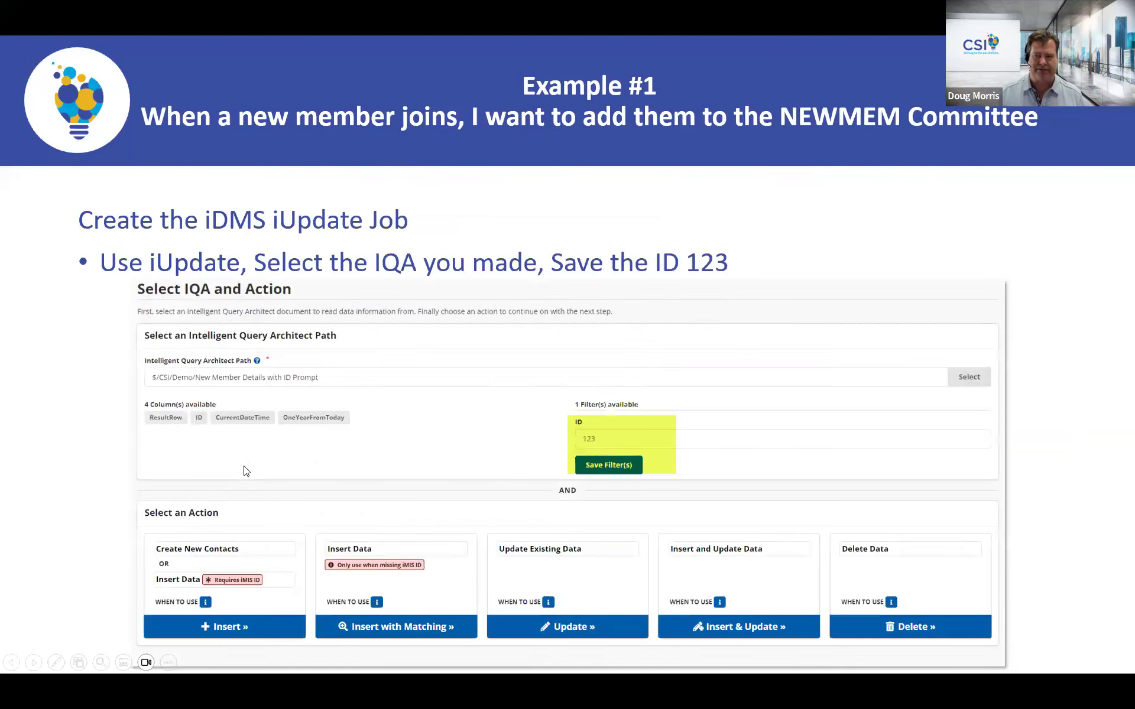
click(593, 452)
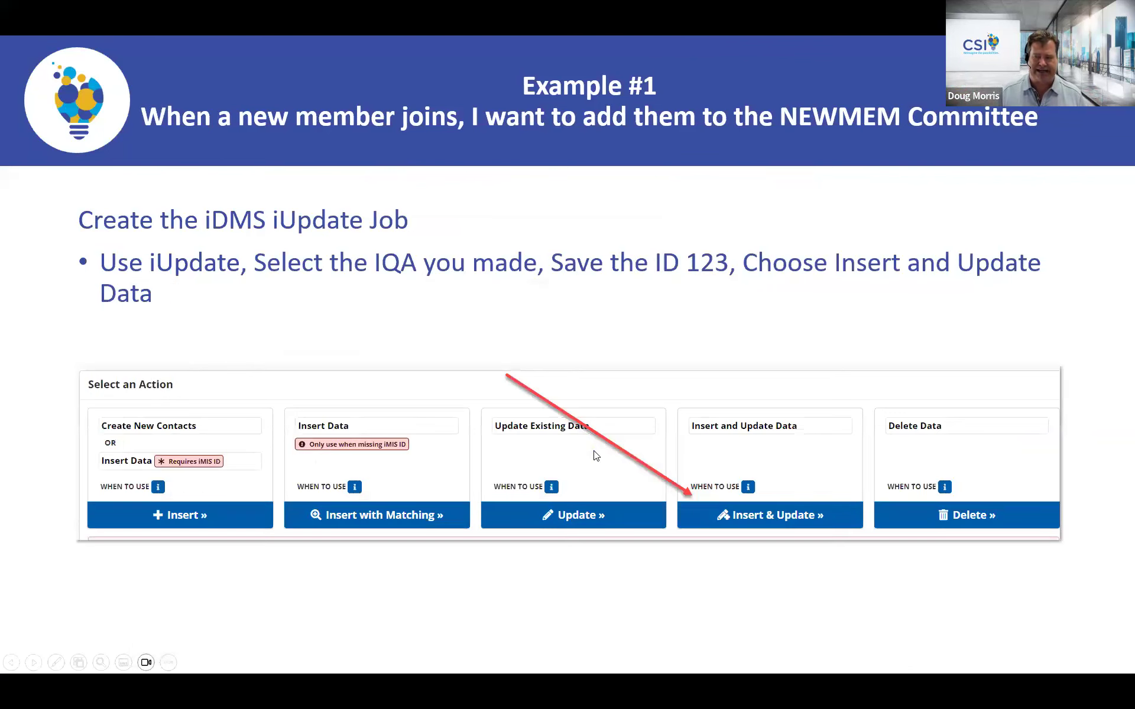